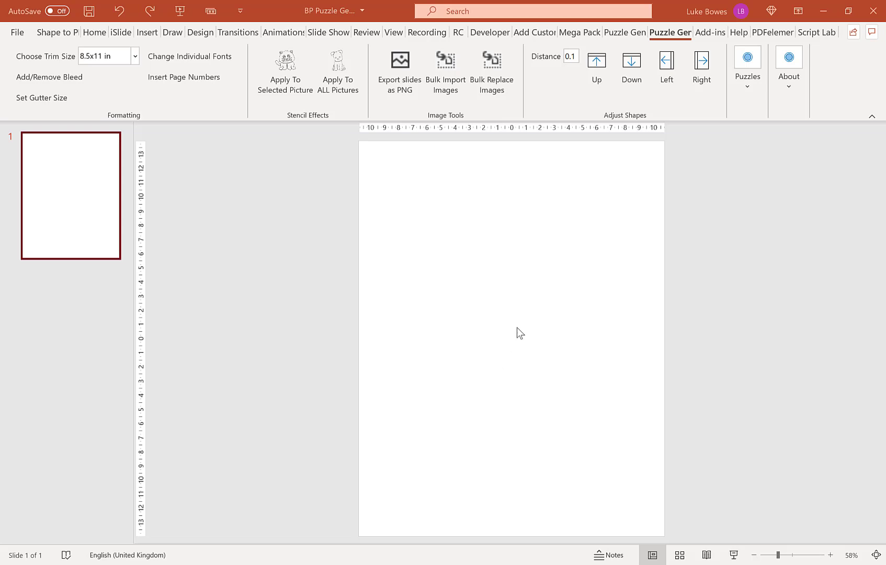
Set the page size to 8.5x11 in and start the Warships puzzle generator
{"action": "left_click", "coordinate": [134, 56]}
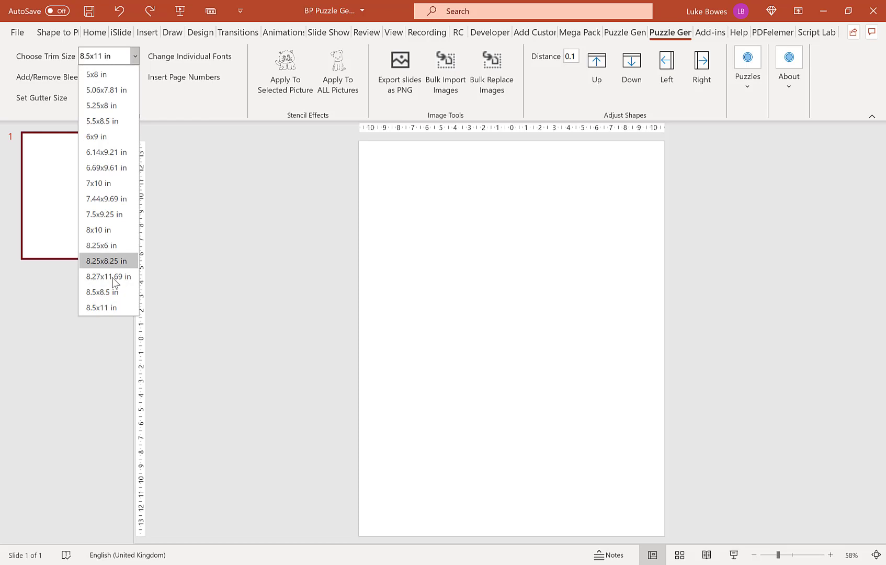
{"action": "left_click", "coordinate": [105, 307]}
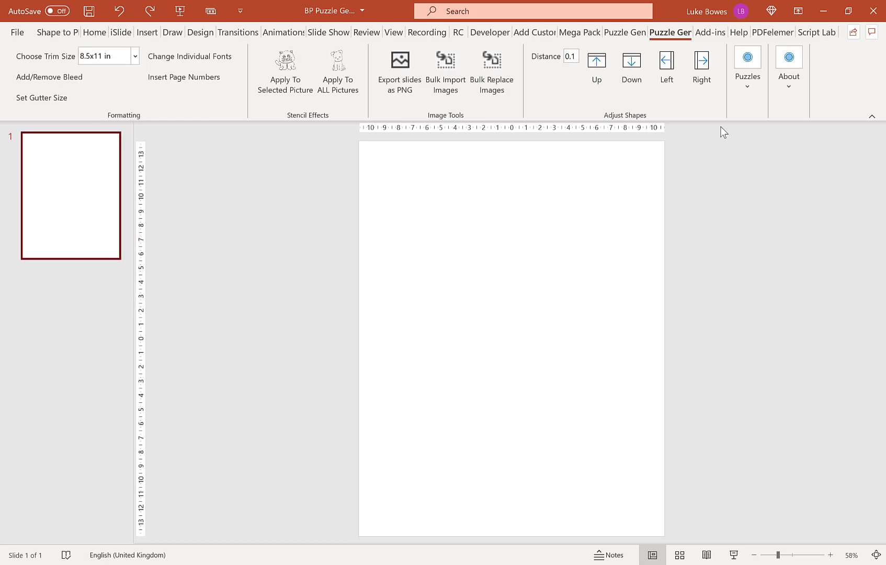
{"action": "left_click", "coordinate": [744, 90]}
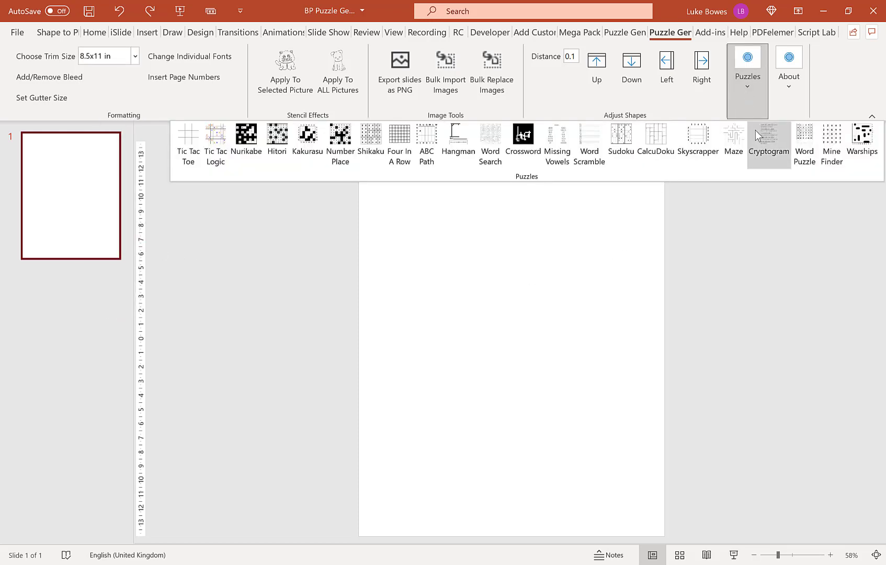
{"action": "left_click", "coordinate": [862, 144]}
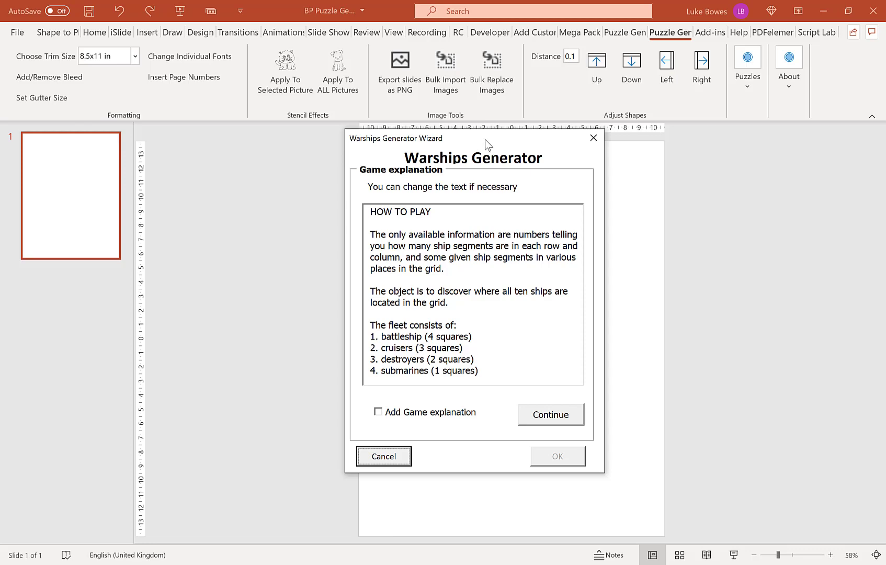
Skip the Warships game explanation without adding it and continue to the grid settings
{"action": "left_click_drag", "start_coordinate": [485, 140], "coordinate": [506, 128]}
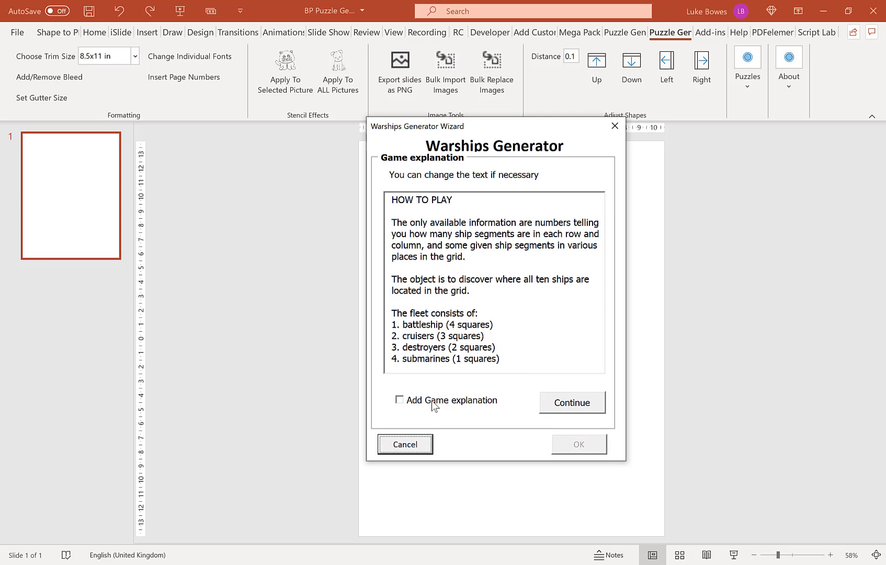
{"action": "scroll", "coordinate": [475, 256], "scroll_direction": "down", "scroll_amount": 4}
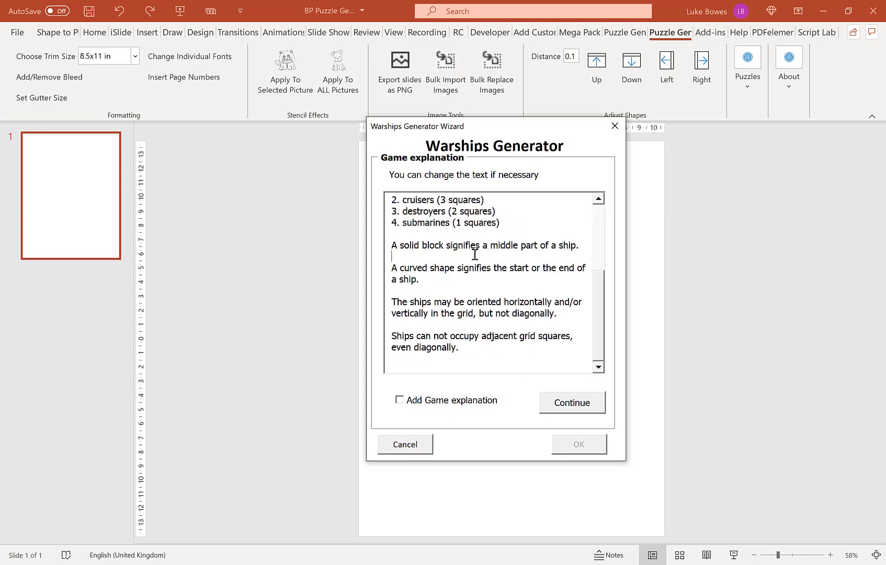
{"action": "left_click", "coordinate": [475, 256]}
{"action": "left_click_drag", "start_coordinate": [600, 298], "coordinate": [601, 225]}
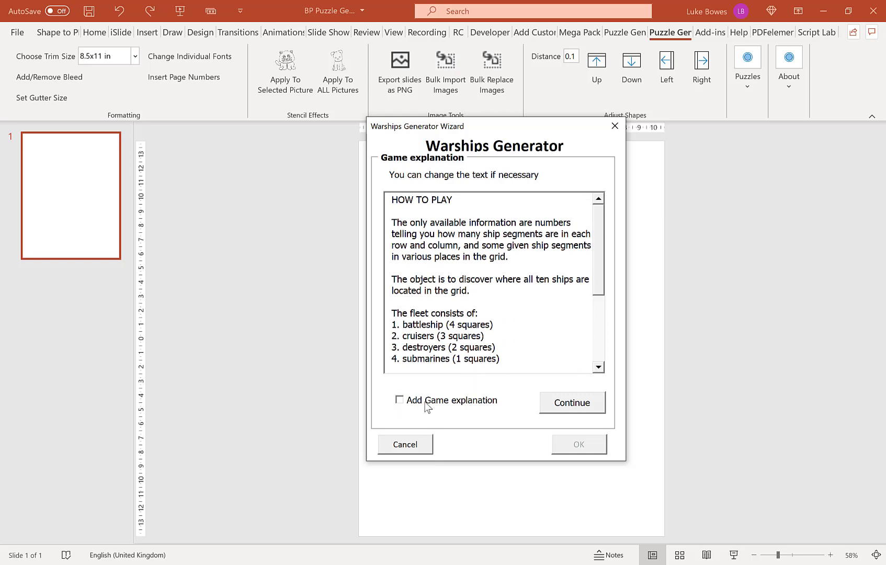
{"action": "left_click", "coordinate": [568, 406]}
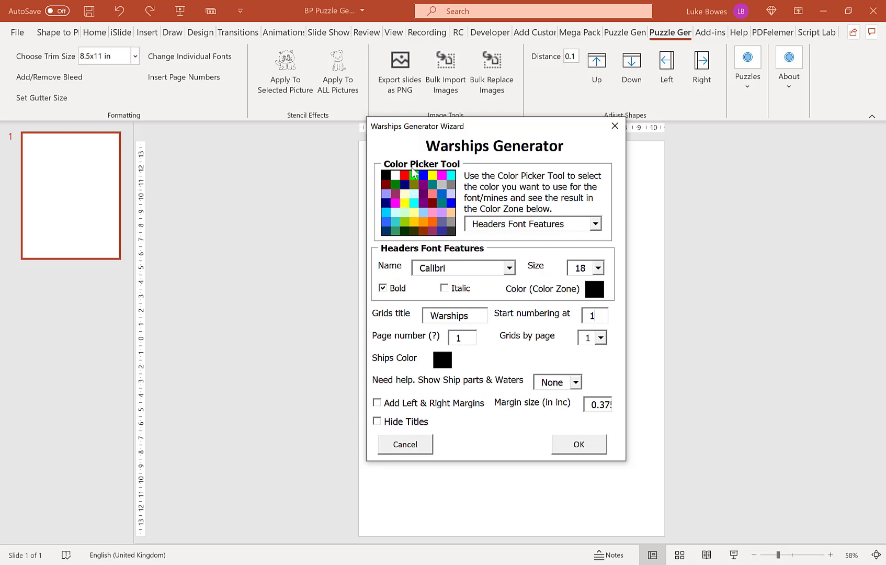
Switch the Color Picker target to Ships Color and pick the grey swatch
{"action": "left_click", "coordinate": [515, 228]}
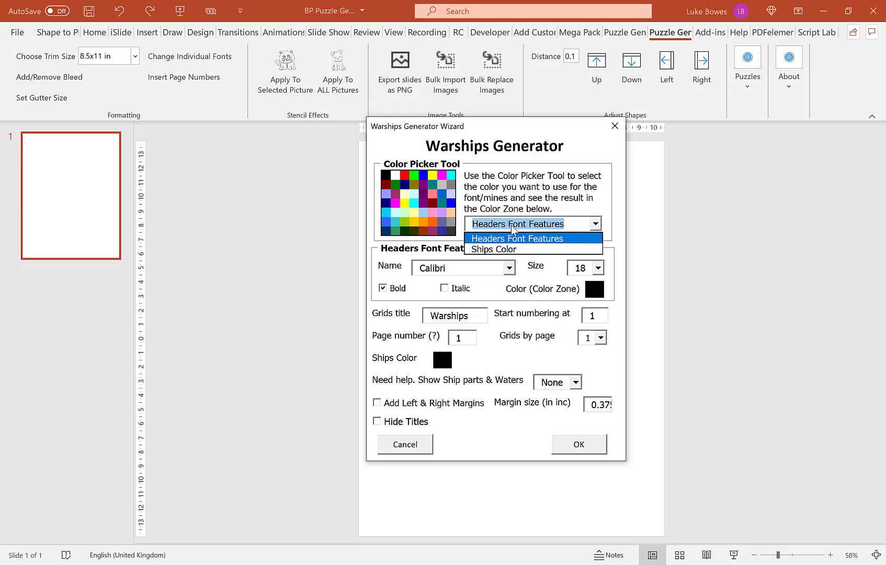
{"action": "left_click", "coordinate": [523, 229]}
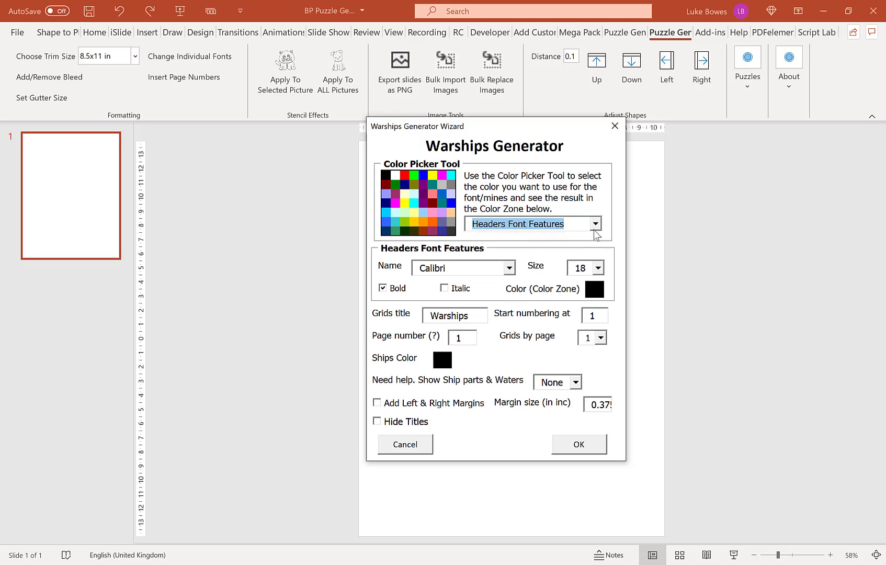
{"action": "mouse_move", "coordinate": [489, 132]}
{"action": "left_mouse_down"}
{"action": "mouse_move", "coordinate": [488, 156]}
{"action": "mouse_move", "coordinate": [520, 164]}
{"action": "mouse_move", "coordinate": [477, 143]}
{"action": "left_mouse_up"}
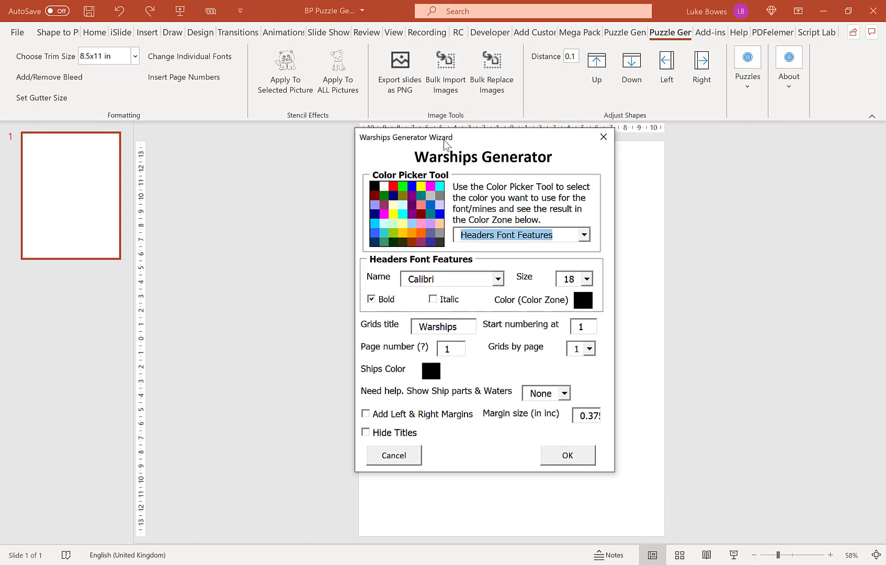
{"action": "left_click_drag", "start_coordinate": [447, 142], "coordinate": [460, 169]}
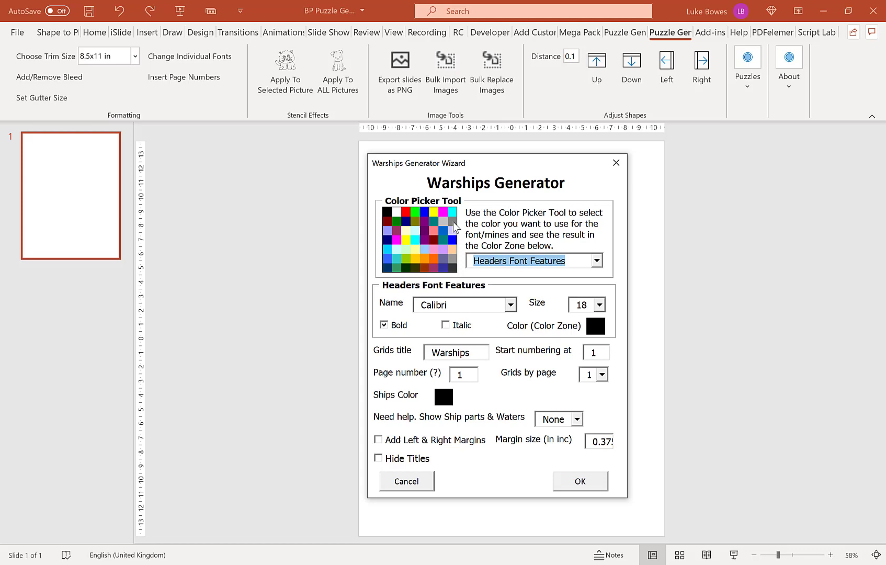
{"action": "left_click_drag", "start_coordinate": [467, 167], "coordinate": [478, 145]}
{"action": "left_click", "coordinate": [511, 240]}
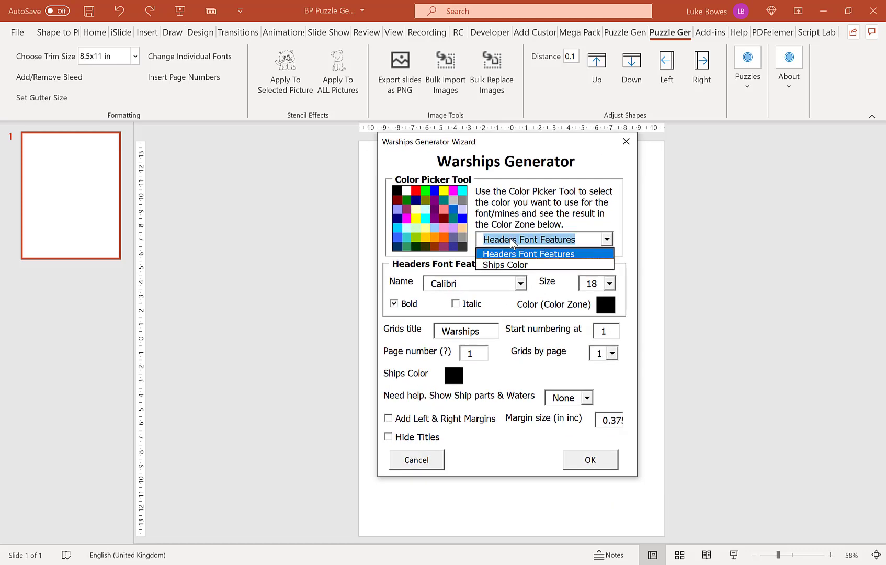
{"action": "left_click", "coordinate": [510, 265]}
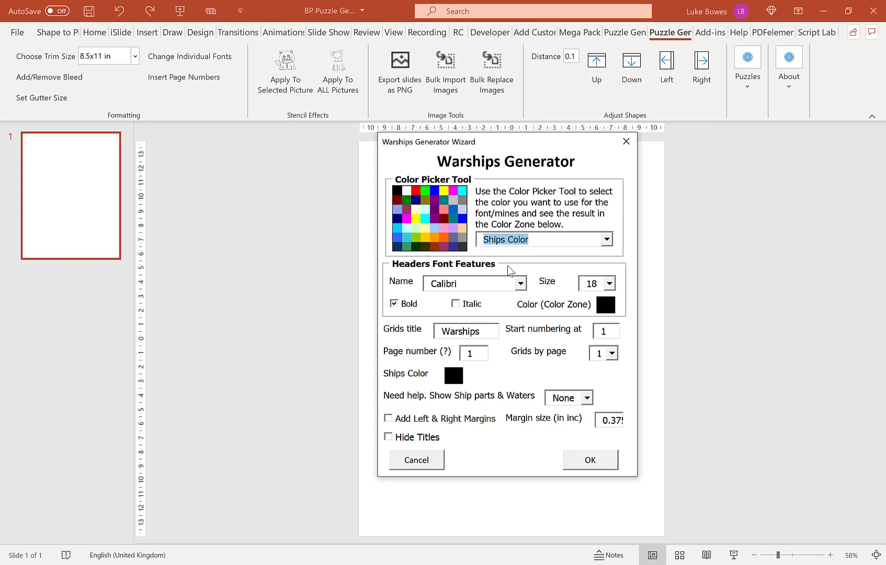
{"action": "left_click", "coordinate": [462, 239]}
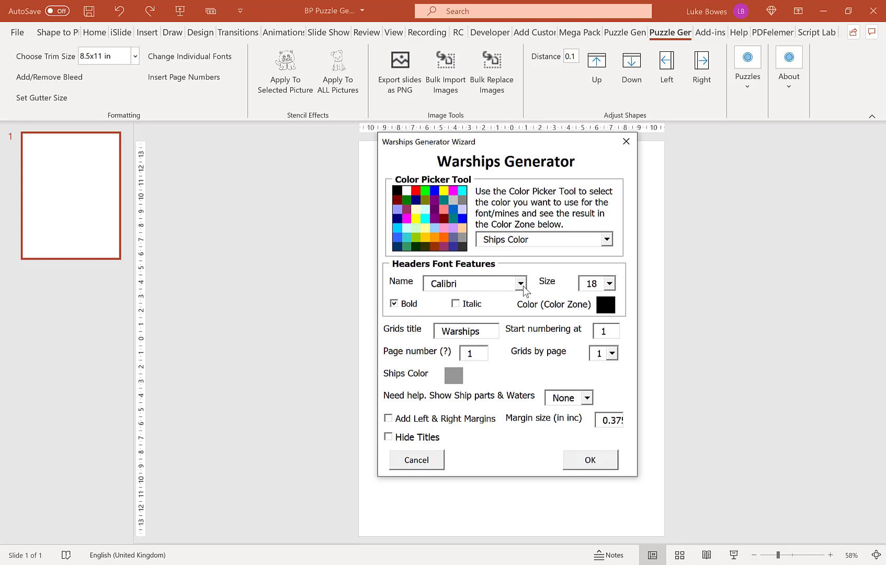
Check the header font list, keeping Calibri as the header font
{"action": "left_click", "coordinate": [521, 283]}
{"action": "mouse_move", "coordinate": [525, 313]}
{"action": "left_mouse_down"}
{"action": "mouse_move", "coordinate": [524, 336]}
{"action": "mouse_move", "coordinate": [524, 305]}
{"action": "left_mouse_up"}
{"action": "left_click", "coordinate": [523, 283]}
{"action": "left_click_drag", "start_coordinate": [501, 145], "coordinate": [493, 110]}
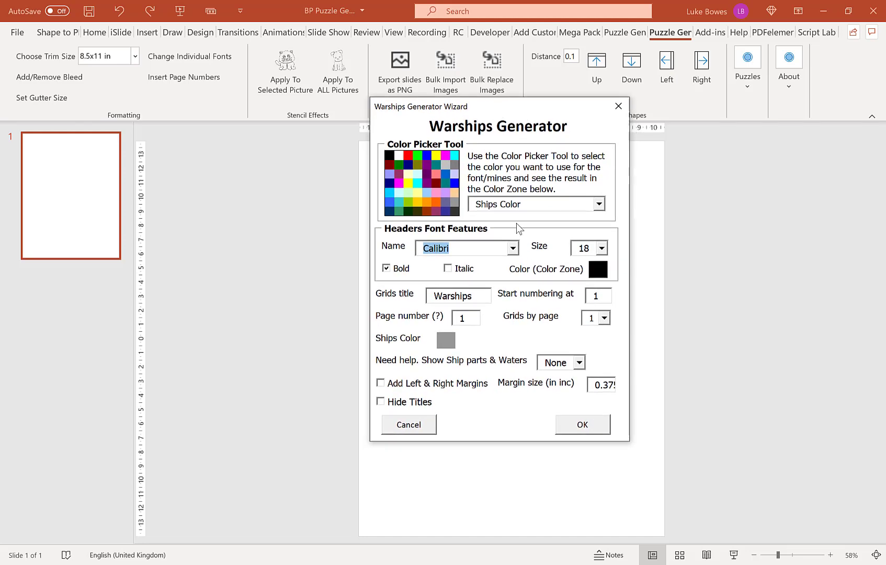
Keep Start numbering at 1 and change the Page number value to 5
{"action": "left_click", "coordinate": [468, 295]}
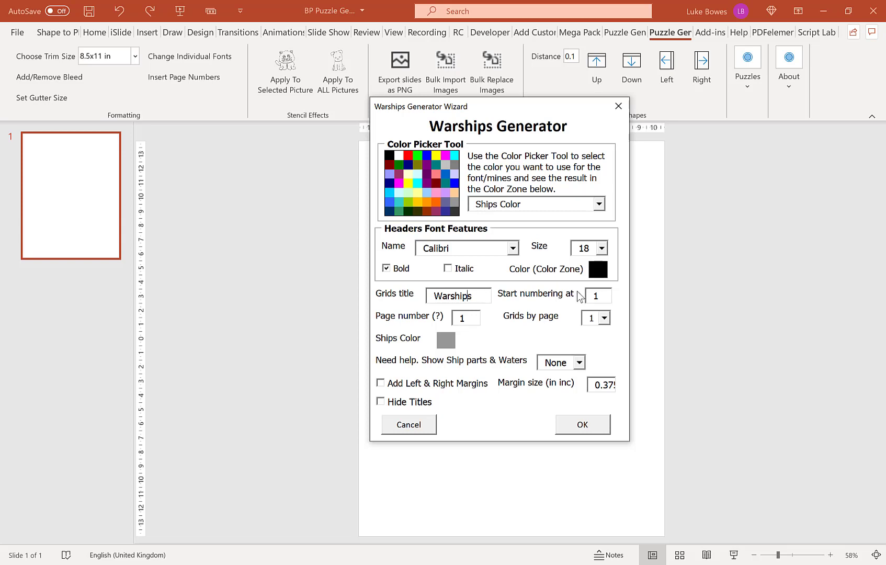
{"action": "left_click_drag", "start_coordinate": [602, 296], "coordinate": [590, 295]}
{"action": "left_click", "coordinate": [604, 294]}
{"action": "left_click", "coordinate": [604, 295]}
{"action": "left_click", "coordinate": [595, 296]}
{"action": "type", "text": "2"}
{"action": "left_click_drag", "start_coordinate": [608, 296], "coordinate": [575, 298]}
{"action": "type", "text": "1"}
{"action": "left_click_drag", "start_coordinate": [466, 322], "coordinate": [462, 324]}
{"action": "type", "text": "5"}
Choose 6 grids per page, 2 & 2 ship-part hints, and 0.75-inch left and right margins
{"action": "left_click", "coordinate": [604, 320]}
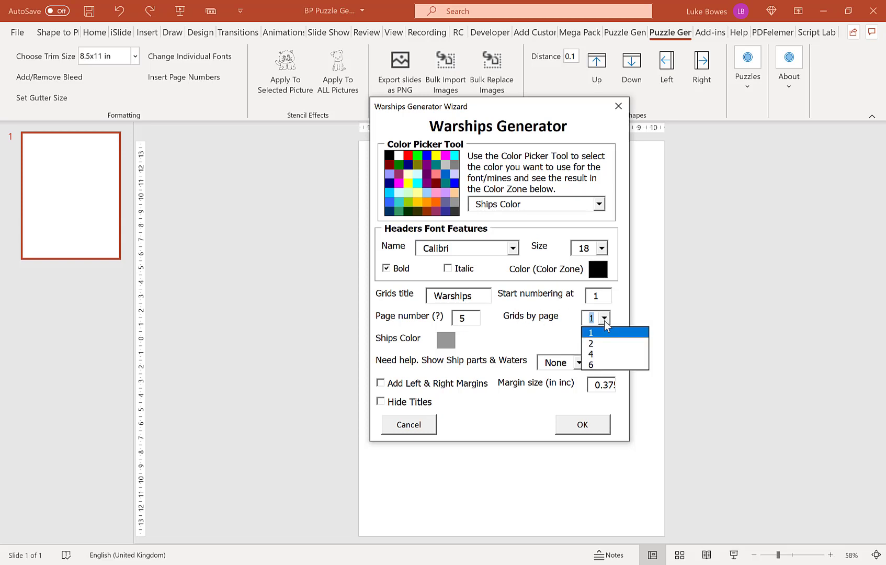
{"action": "left_click", "coordinate": [612, 363]}
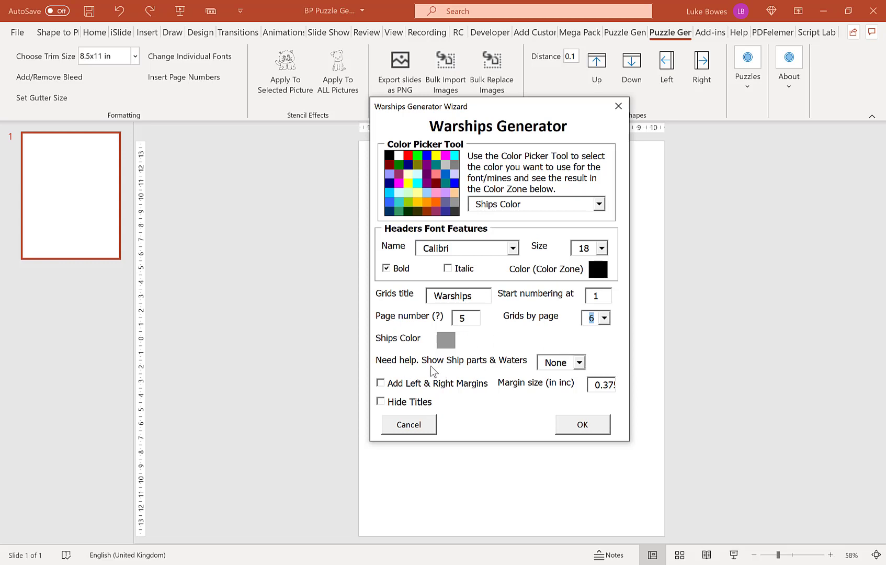
{"action": "left_click", "coordinate": [566, 364]}
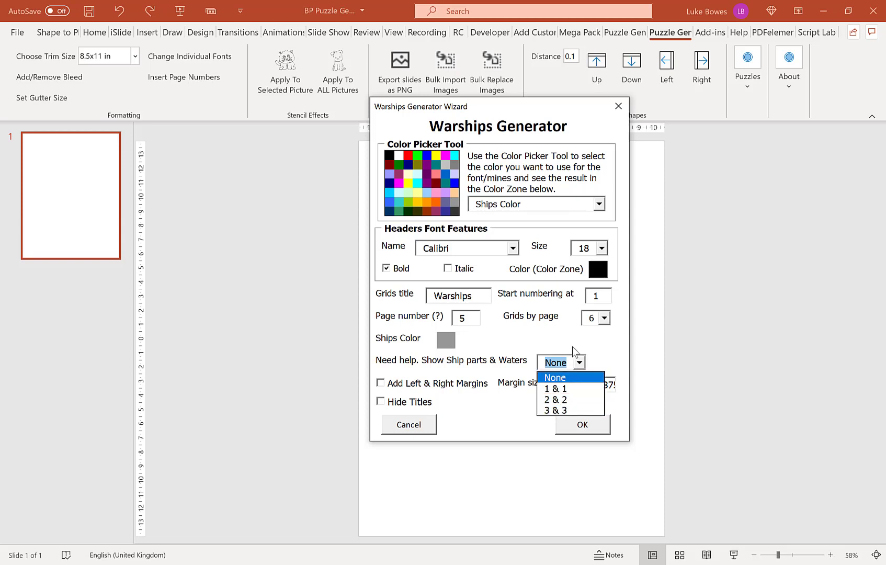
{"action": "left_click", "coordinate": [576, 399]}
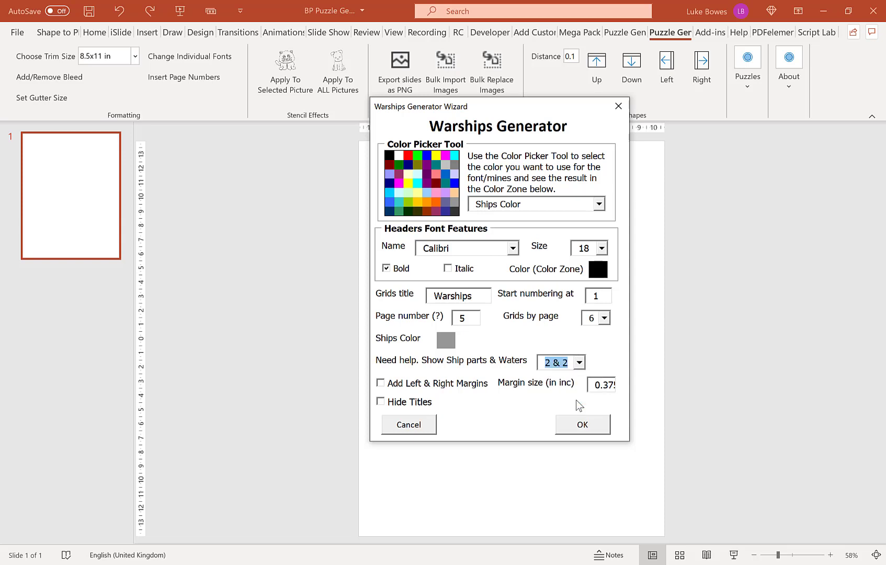
{"action": "left_click", "coordinate": [455, 384]}
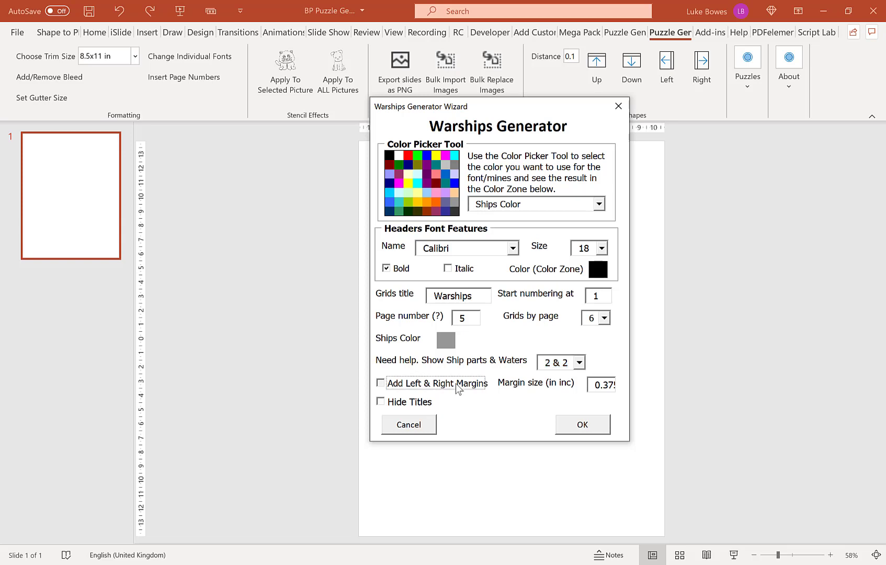
{"action": "left_click", "coordinate": [605, 386]}
Run the Warships Generator Wizard to build ten slides of numbered grids, six per page
{"action": "left_click", "coordinate": [582, 427]}
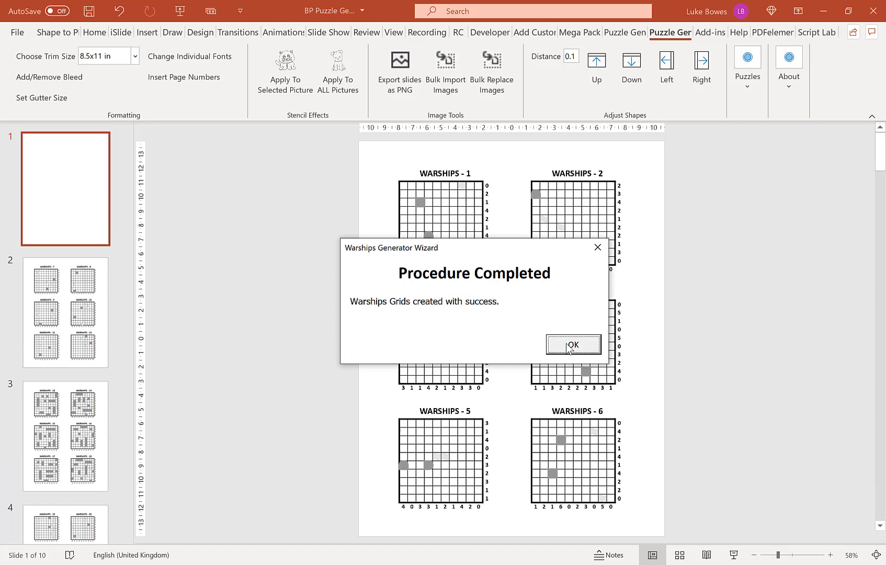
Close the Procedure Completed message to view the generated Warships grids
{"action": "left_click", "coordinate": [567, 343]}
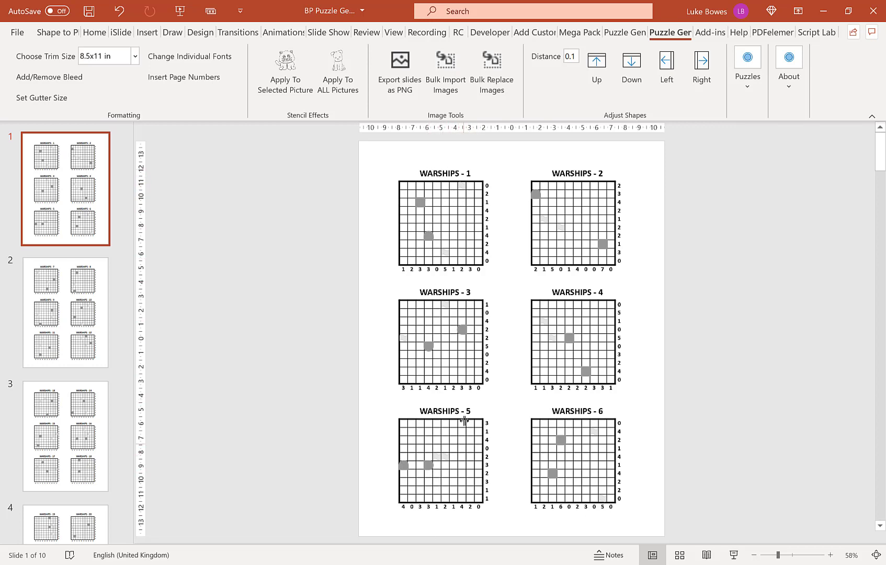
Select the titles, grids and ship squares of Warships 1, 3 and 5
{"action": "left_click", "coordinate": [445, 173]}
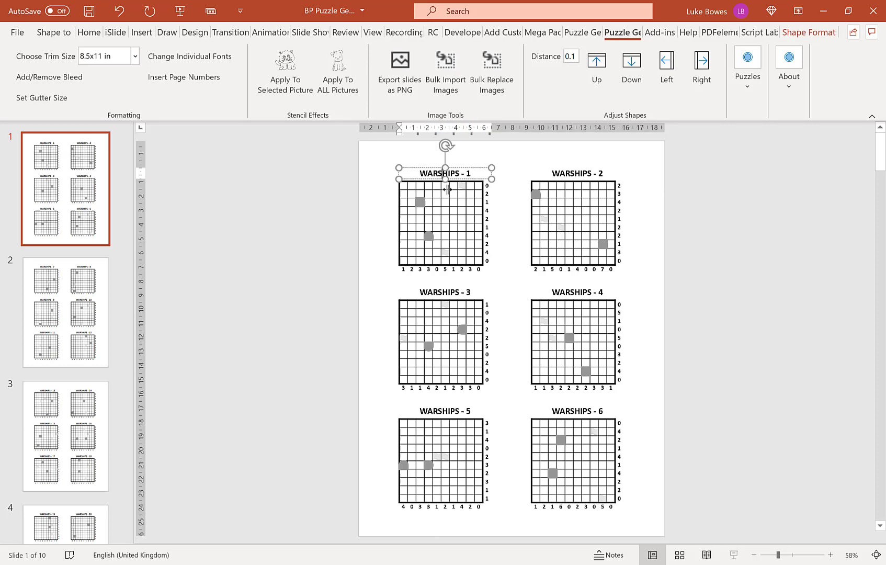
{"action": "left_click", "coordinate": [447, 189], "text": "shift"}
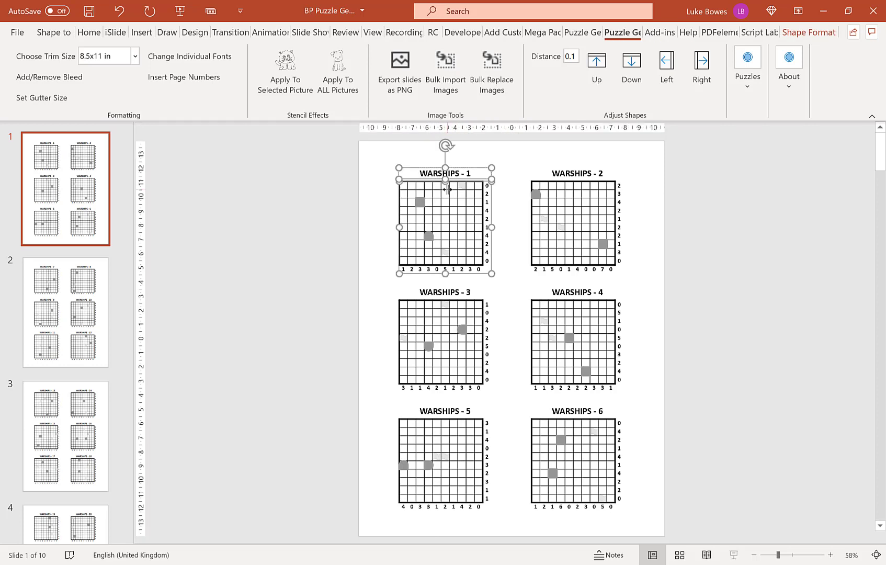
{"action": "left_click", "coordinate": [461, 289], "text": "shift"}
{"action": "left_click", "coordinate": [463, 329], "text": "shift"}
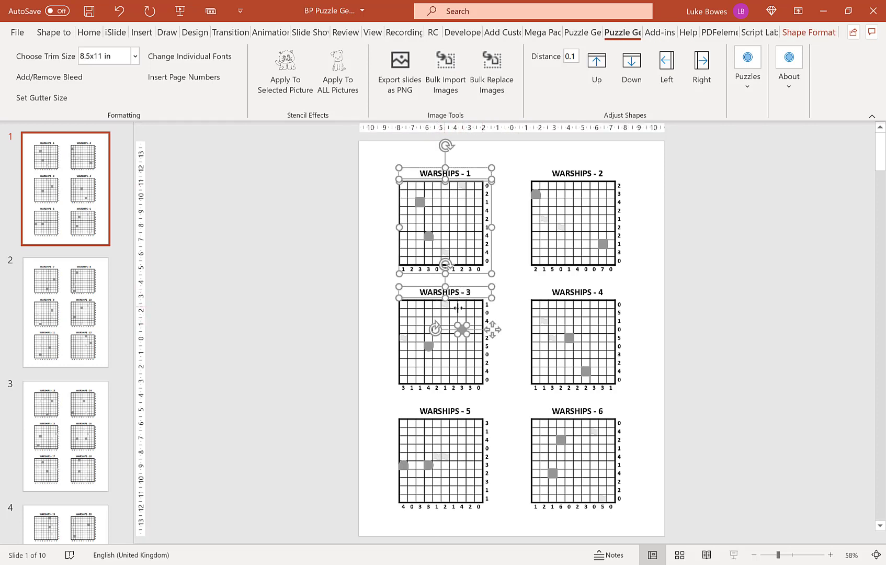
{"action": "left_click", "coordinate": [462, 187], "text": "shift"}
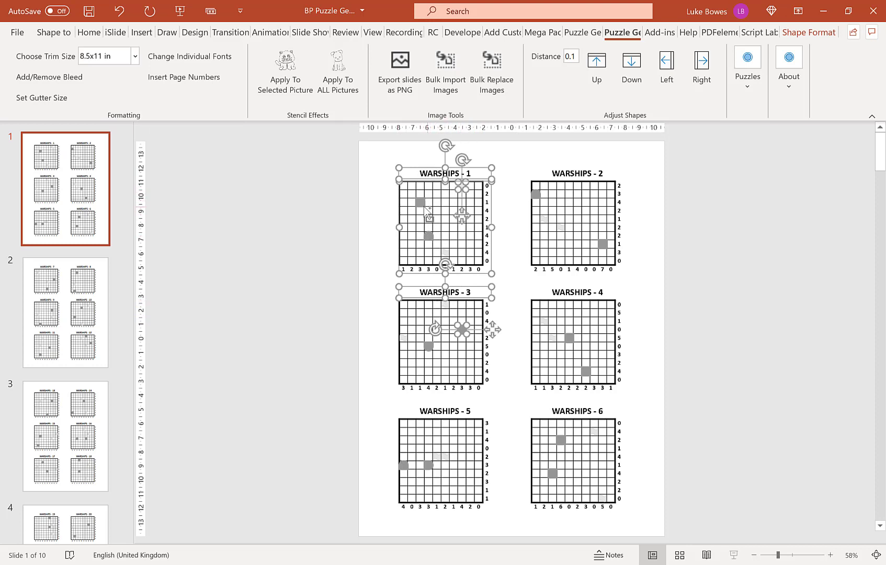
{"action": "left_click", "coordinate": [421, 203], "text": "shift"}
{"action": "left_click", "coordinate": [429, 237], "text": "shift"}
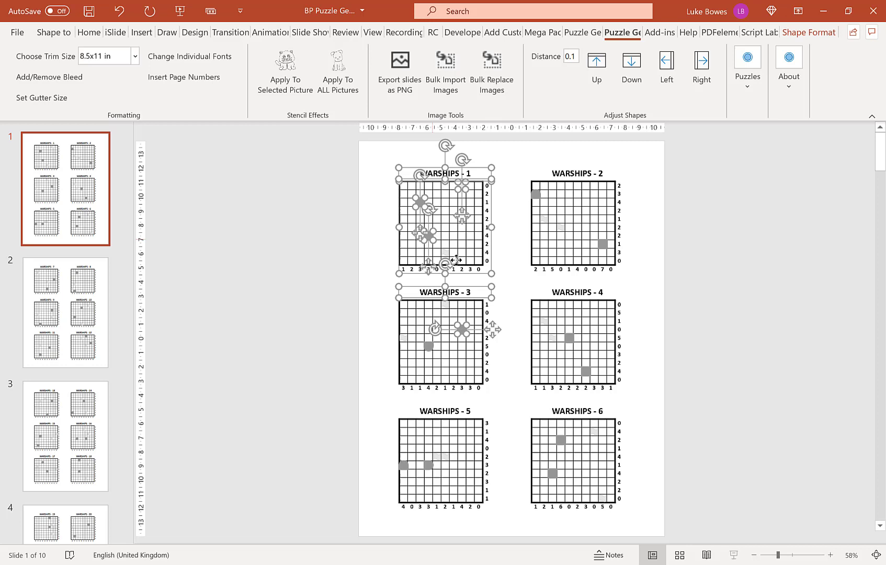
{"action": "left_click", "coordinate": [445, 303], "text": "shift"}
{"action": "left_click", "coordinate": [409, 337], "text": "shift"}
{"action": "left_click", "coordinate": [428, 345], "text": "shift"}
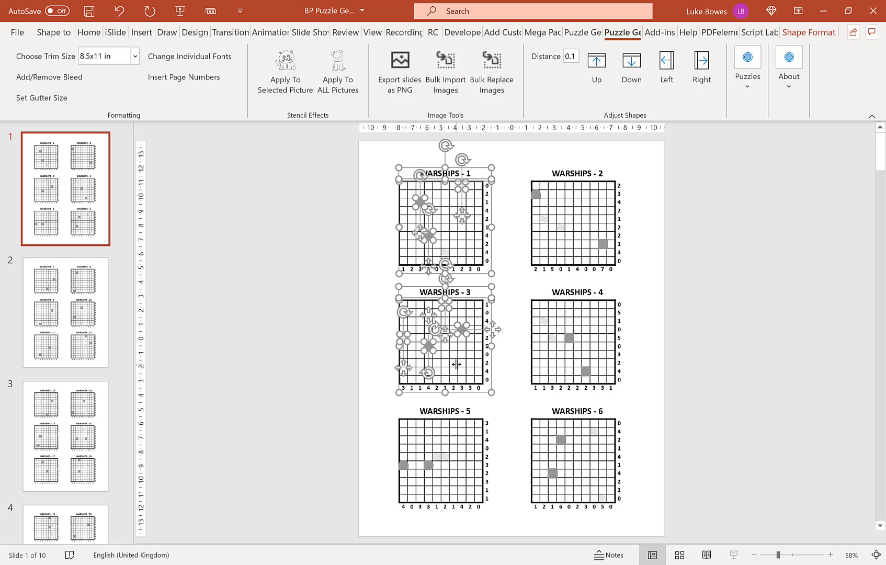
{"action": "left_click", "coordinate": [454, 411], "text": "shift"}
{"action": "left_click", "coordinate": [459, 445], "text": "shift"}
{"action": "left_click", "coordinate": [446, 456], "text": "shift"}
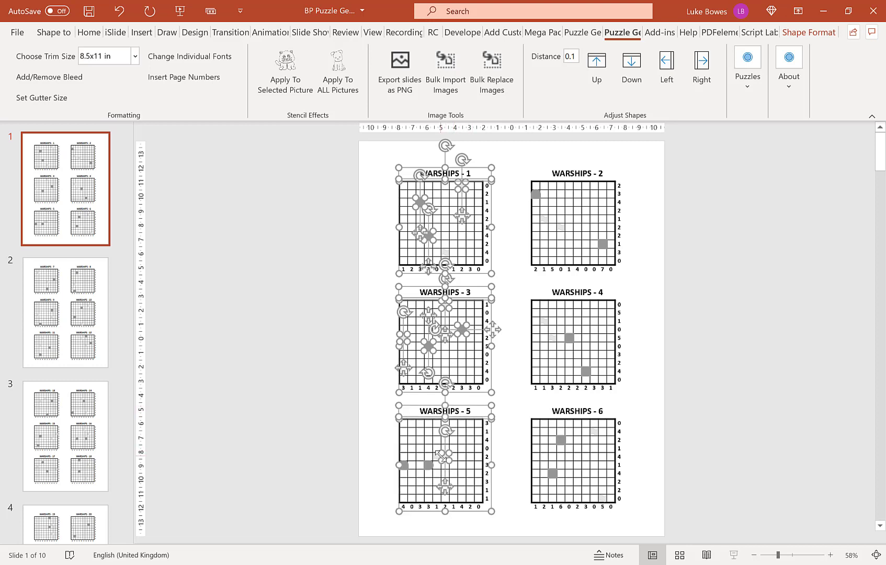
{"action": "left_click", "coordinate": [438, 457], "text": "shift"}
{"action": "left_click", "coordinate": [428, 462], "text": "shift"}
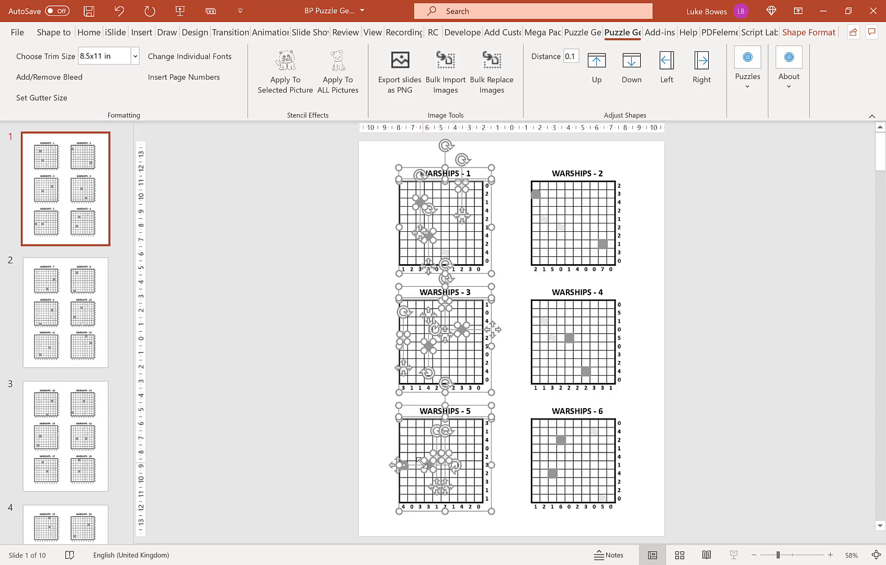
{"action": "left_click", "coordinate": [406, 463], "text": "shift"}
Set the shift distance and move the selected left-column puzzles slightly right
{"action": "left_click", "coordinate": [572, 56]}
{"action": "type", "text": "0.1"}
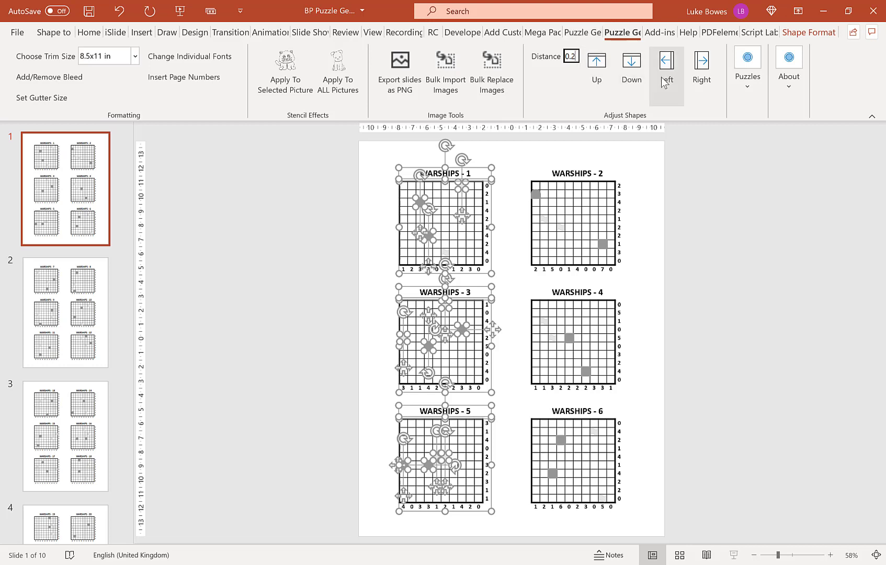
{"action": "left_click", "coordinate": [699, 72]}
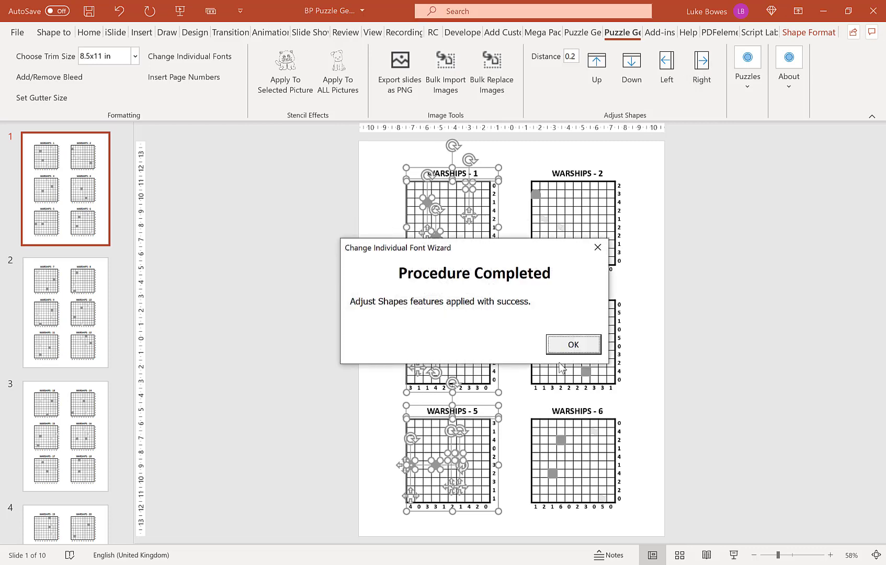
Select the titles, grids and ship squares of Warships 2, 4 and 6
{"action": "left_click", "coordinate": [573, 345]}
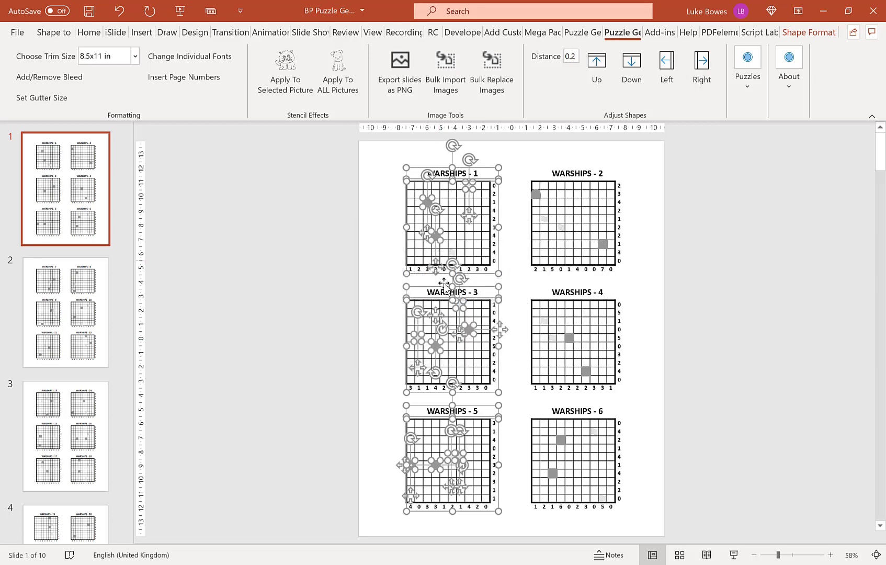
{"action": "left_click", "coordinate": [645, 202]}
{"action": "left_click", "coordinate": [593, 172]}
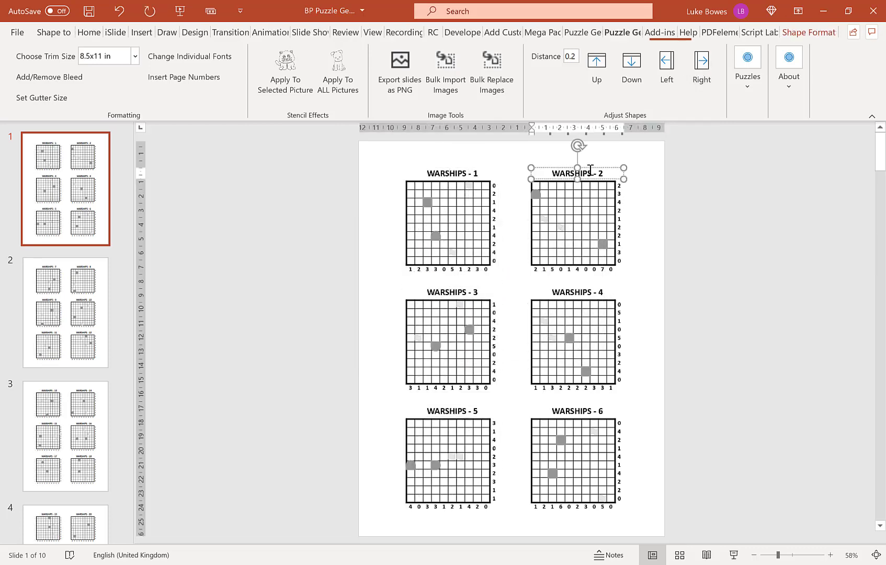
{"action": "left_click", "coordinate": [536, 195], "text": "shift"}
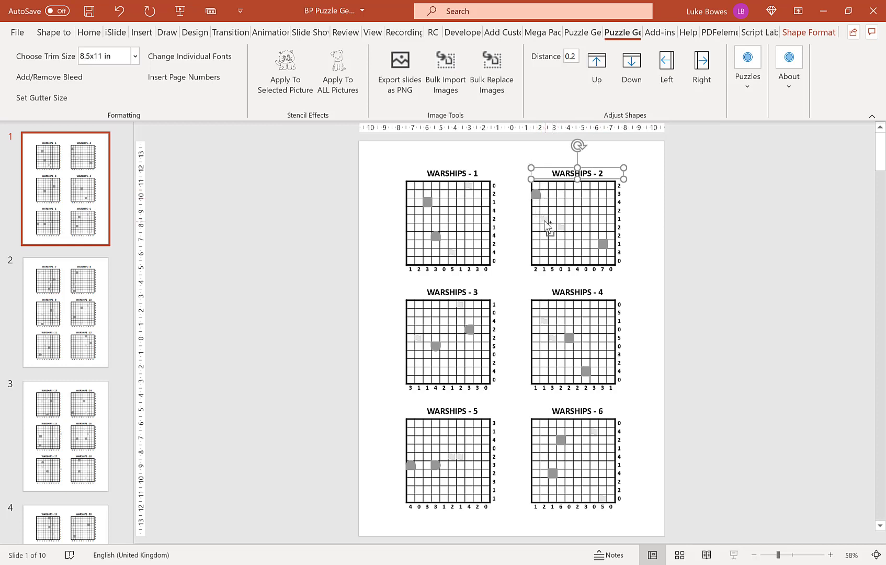
{"action": "left_click", "coordinate": [544, 220], "text": "shift"}
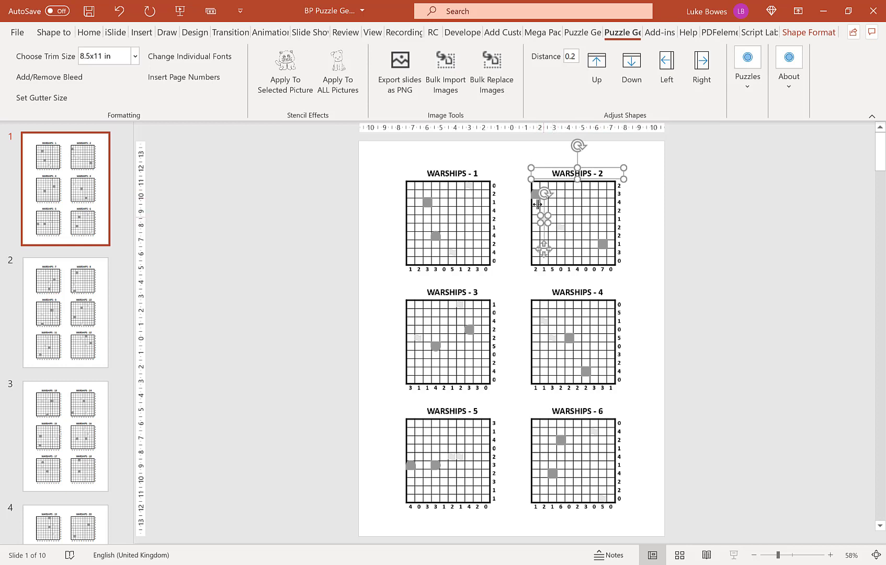
{"action": "left_click", "coordinate": [561, 227], "text": "shift"}
{"action": "left_click", "coordinate": [602, 244], "text": "shift"}
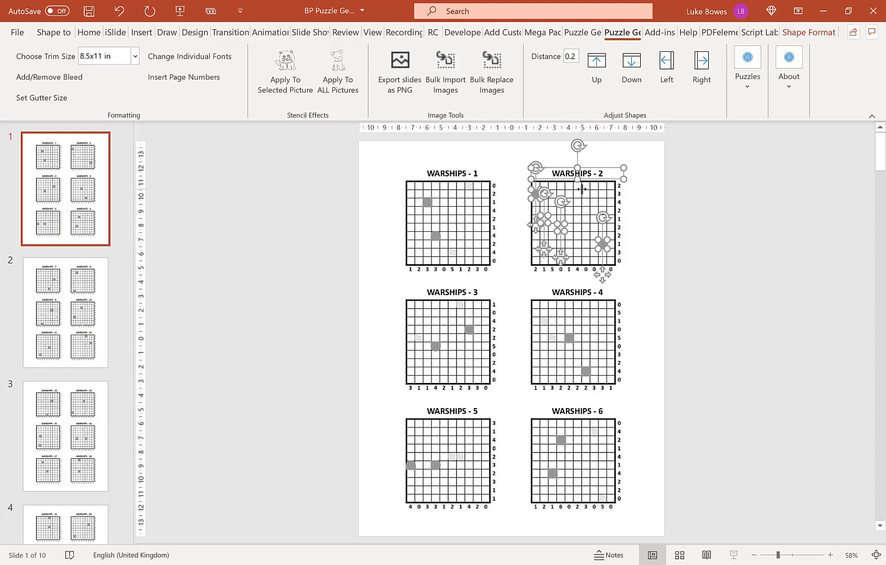
{"action": "left_click", "coordinate": [581, 189], "text": "shift"}
{"action": "left_click", "coordinate": [575, 291], "text": "shift"}
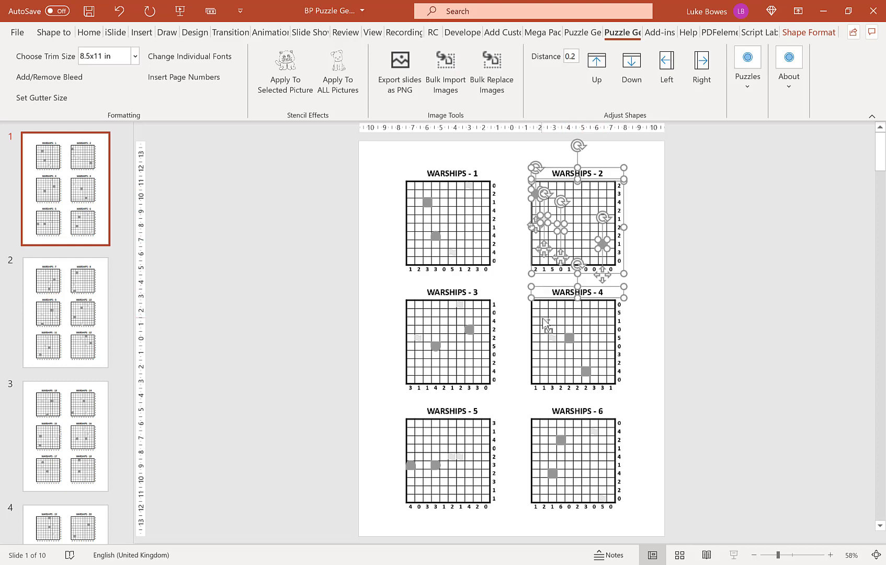
{"action": "left_click", "coordinate": [545, 320], "text": "shift"}
{"action": "left_click", "coordinate": [552, 337], "text": "shift"}
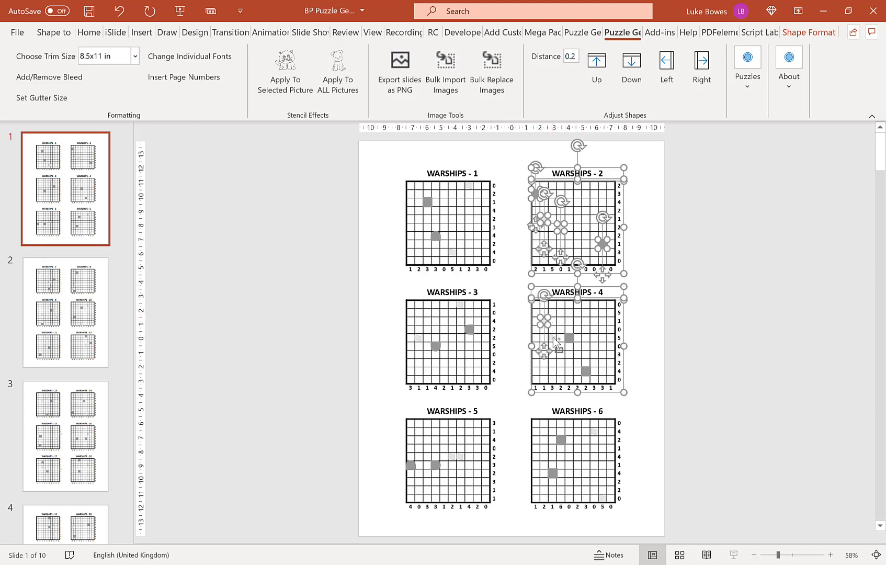
{"action": "left_click", "coordinate": [553, 340], "text": "shift"}
{"action": "left_click", "coordinate": [569, 337], "text": "shift"}
{"action": "left_click", "coordinate": [585, 370], "text": "shift"}
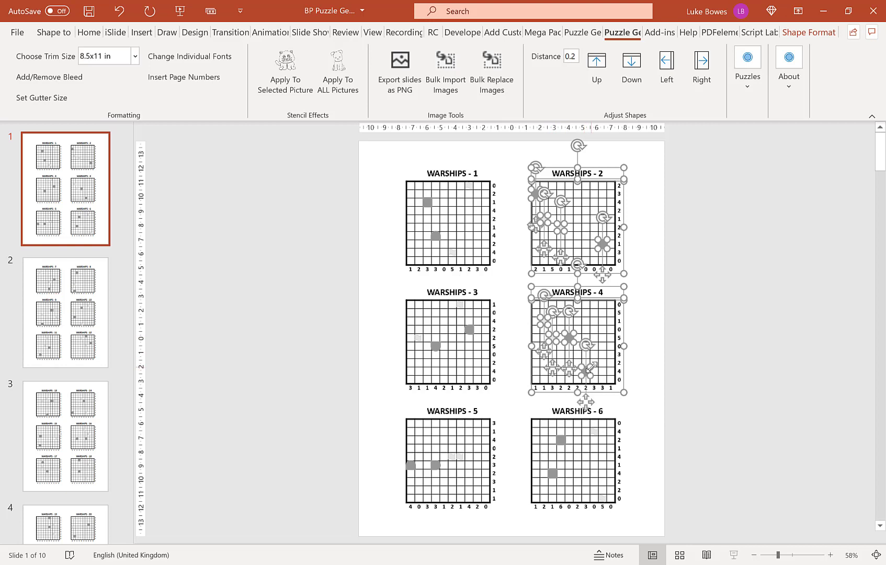
{"action": "left_click", "coordinate": [602, 409], "text": "shift"}
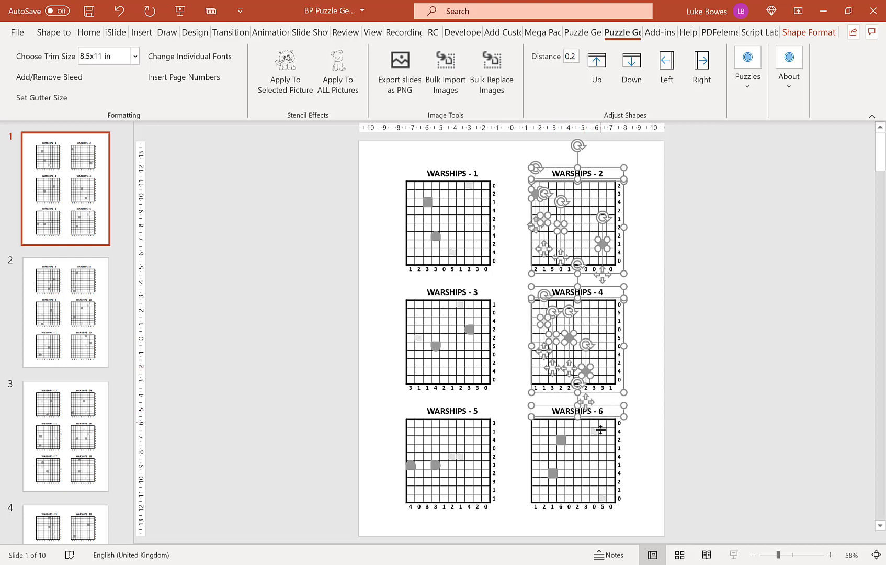
{"action": "left_click", "coordinate": [597, 441], "text": "shift"}
{"action": "left_click", "coordinate": [561, 441], "text": "shift"}
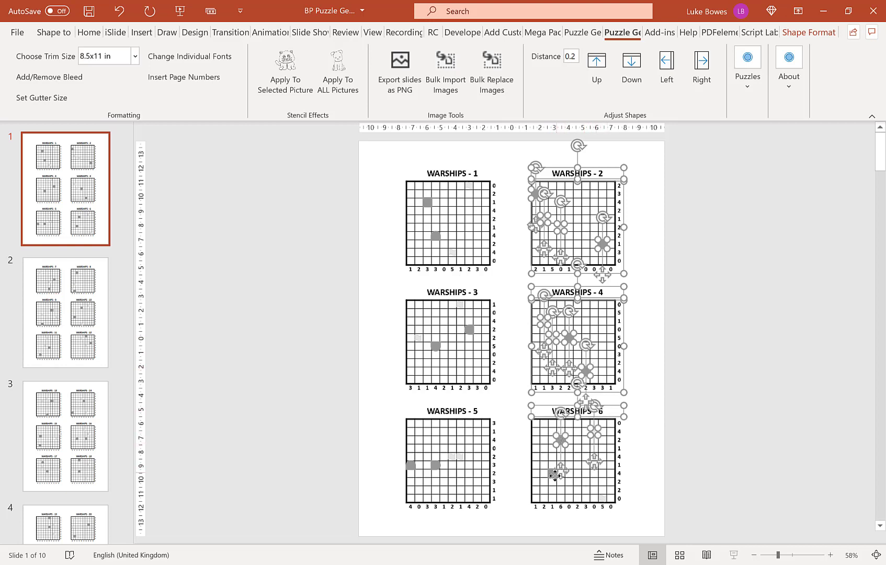
{"action": "left_click", "coordinate": [552, 474], "text": "shift"}
{"action": "left_click", "coordinate": [604, 500], "text": "shift"}
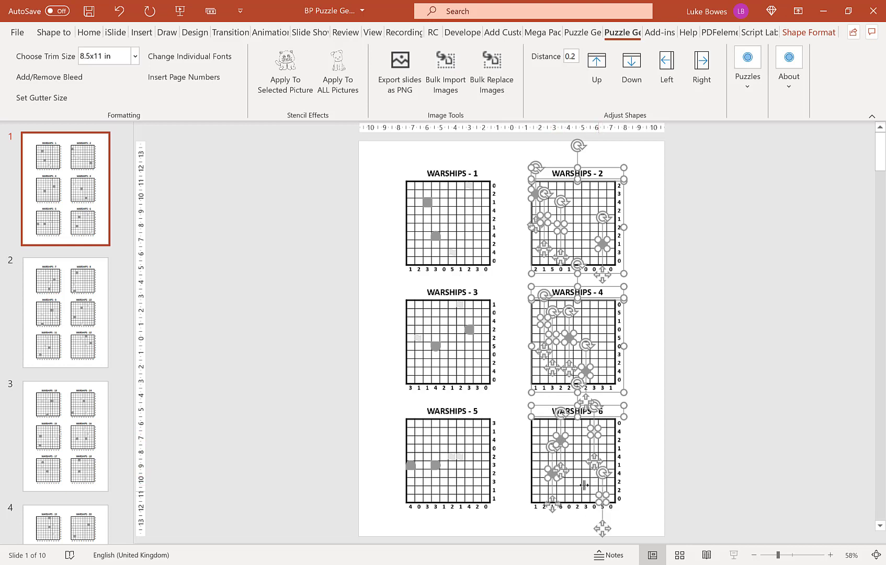
{"action": "left_click", "coordinate": [540, 461], "text": "shift"}
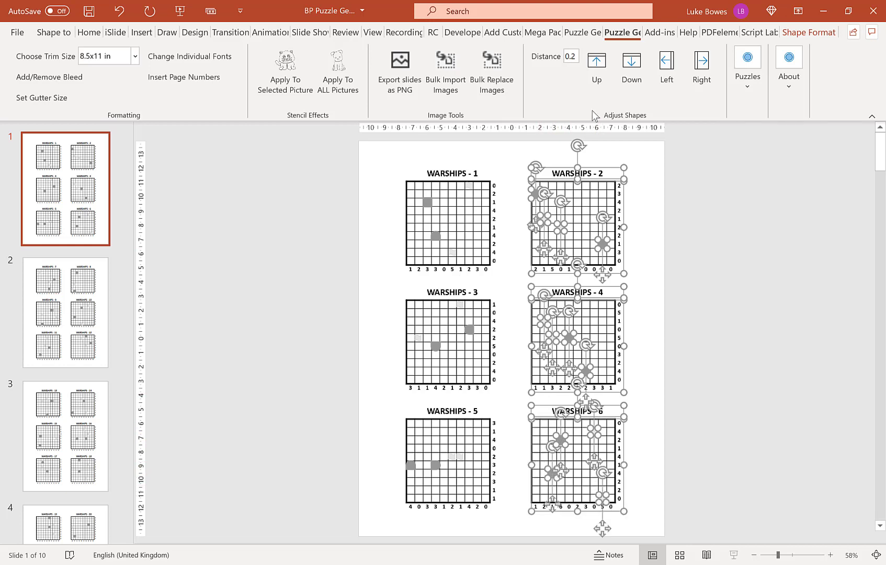
Shift the selected right-column puzzles slightly left
{"action": "left_click", "coordinate": [666, 78]}
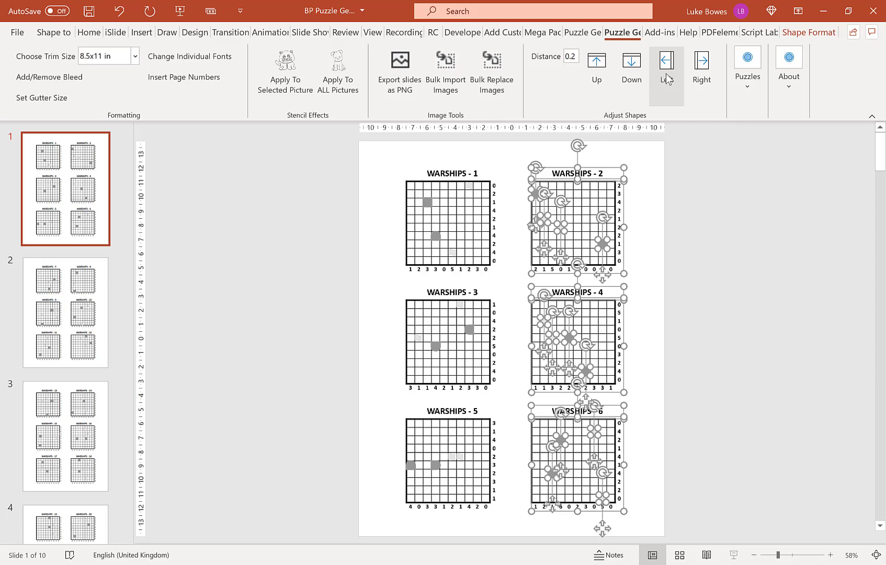
{"action": "left_click", "coordinate": [574, 342]}
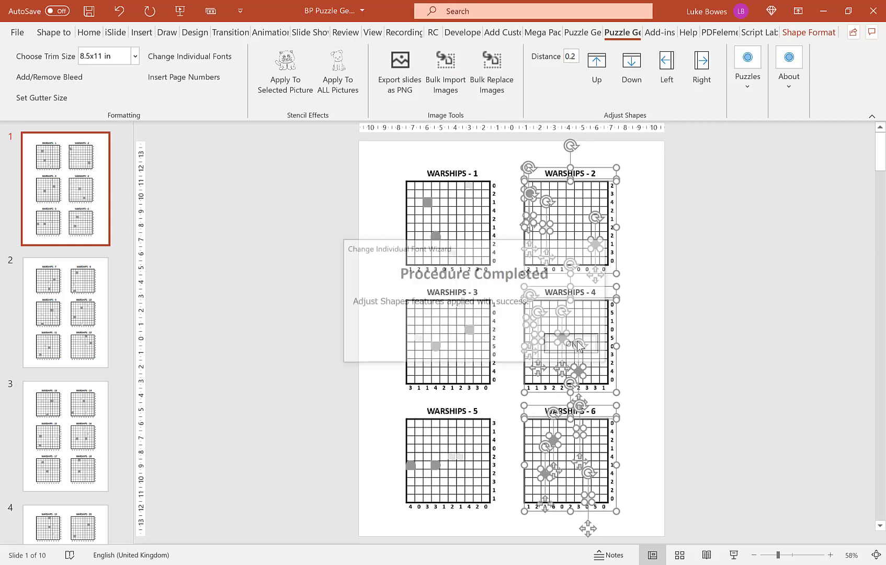
{"action": "left_click", "coordinate": [734, 239]}
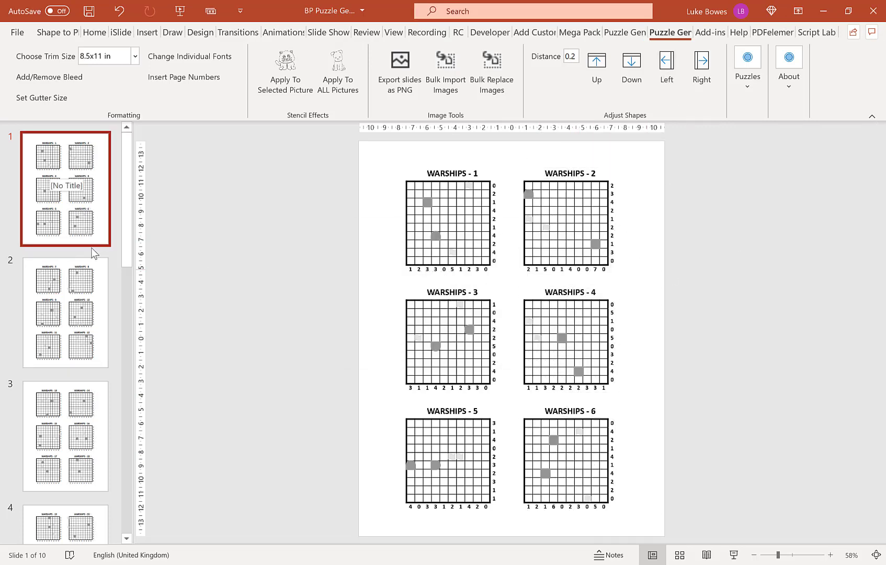
Browse slides 2 through 6, including the solution grids, then return to slide 1
{"action": "left_click", "coordinate": [67, 260]}
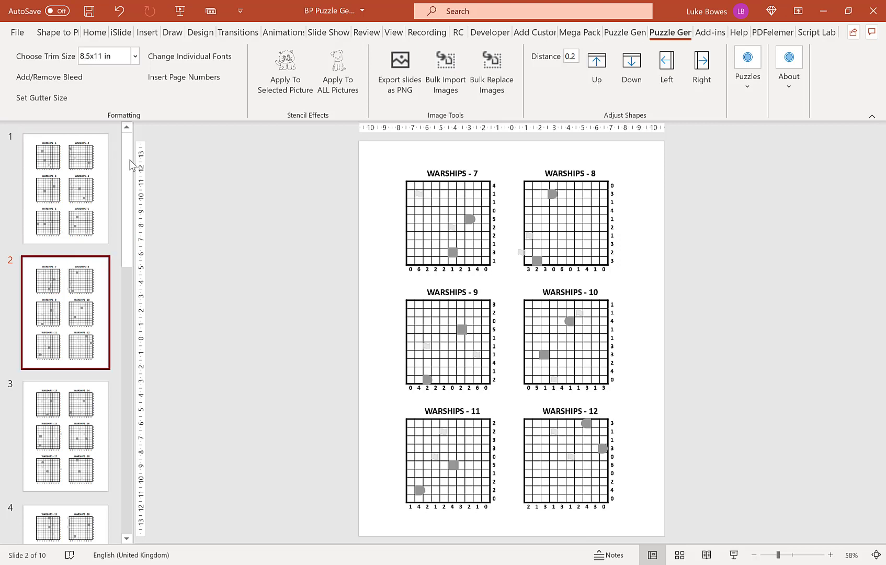
{"action": "key", "text": "Down"}
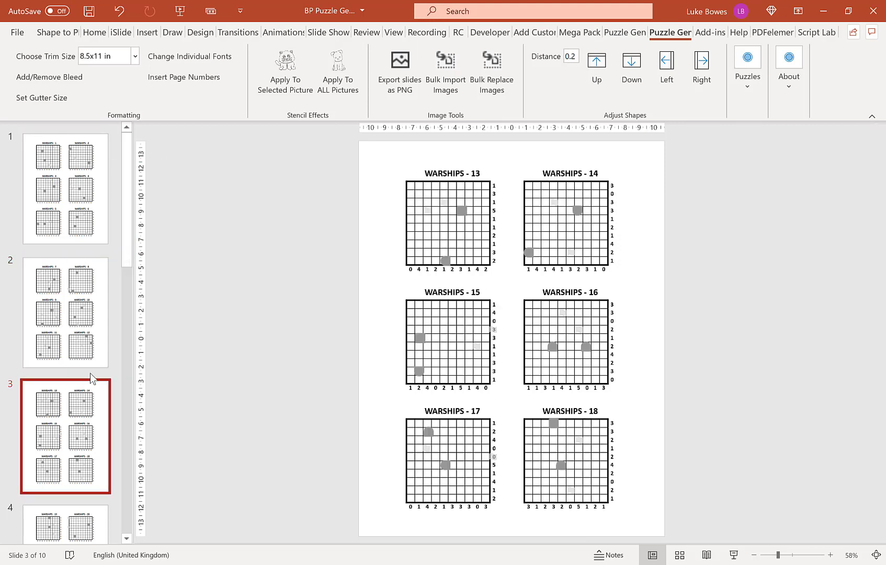
{"action": "scroll", "coordinate": [89, 371], "scroll_direction": "down", "scroll_amount": 3}
{"action": "left_click", "coordinate": [90, 366]}
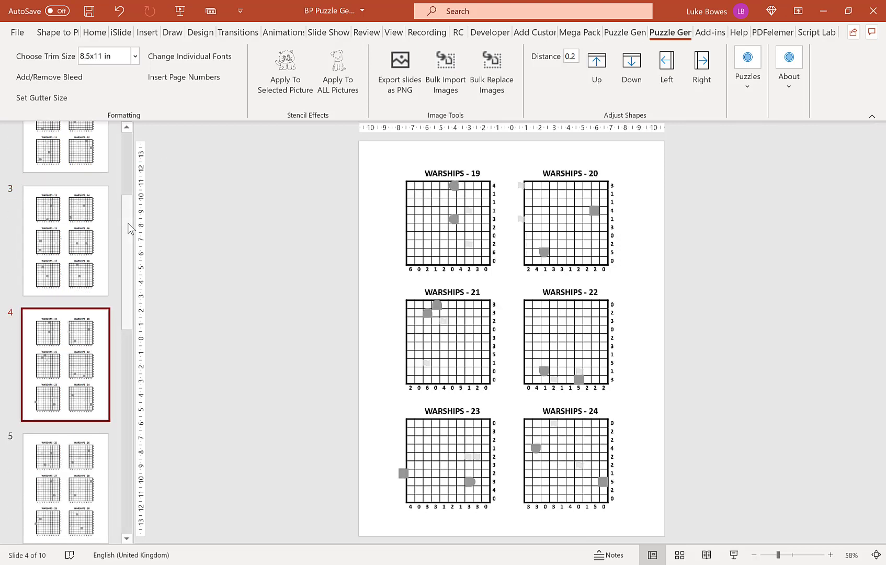
{"action": "scroll", "coordinate": [54, 406], "scroll_direction": "down", "scroll_amount": 3}
{"action": "left_click", "coordinate": [68, 340]}
{"action": "left_click", "coordinate": [76, 381]}
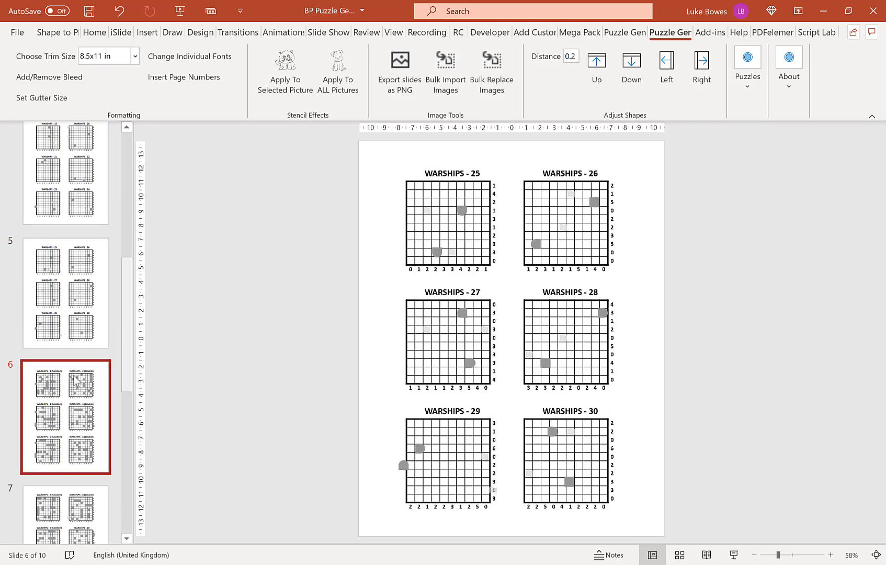
{"action": "scroll", "coordinate": [76, 377], "scroll_direction": "down", "scroll_amount": 5}
{"action": "scroll", "coordinate": [84, 314], "scroll_direction": "up", "scroll_amount": 10}
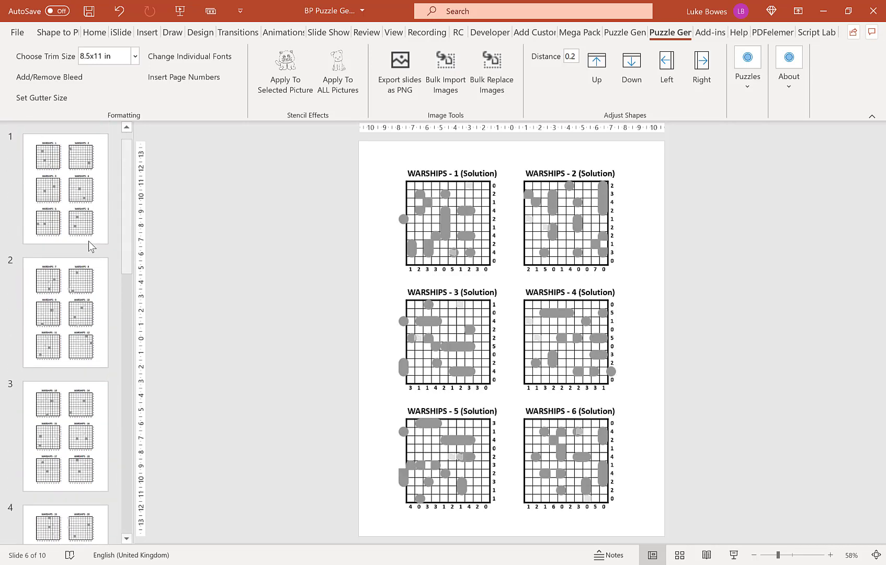
{"action": "left_click", "coordinate": [89, 240]}
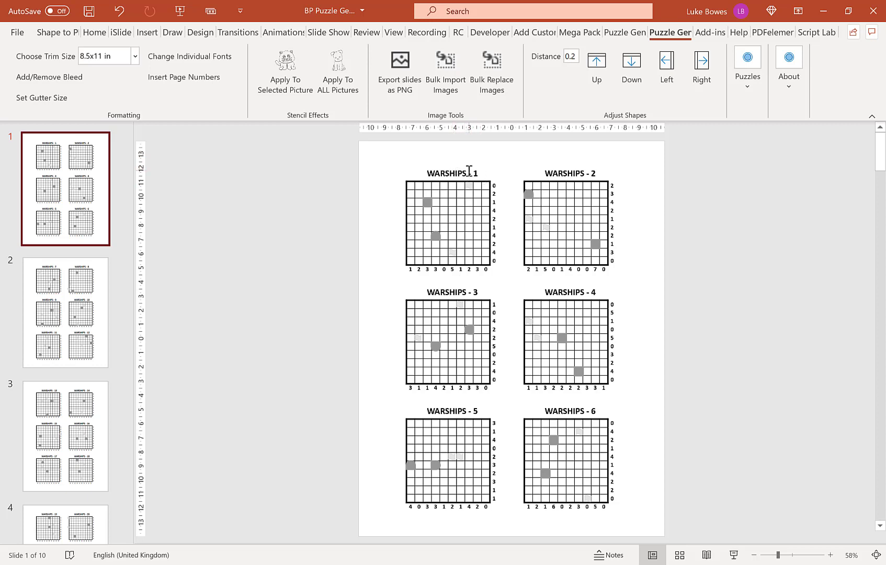
Select the WARSHIPS - 1 through WARSHIPS - 6 title boxes together on slide 1
{"action": "left_click", "coordinate": [477, 170]}
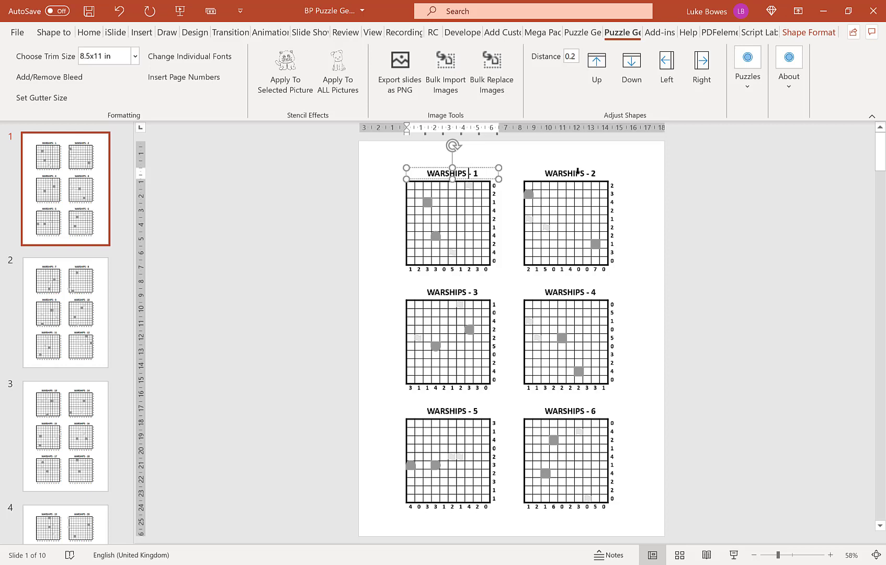
{"action": "left_click", "coordinate": [578, 172]}
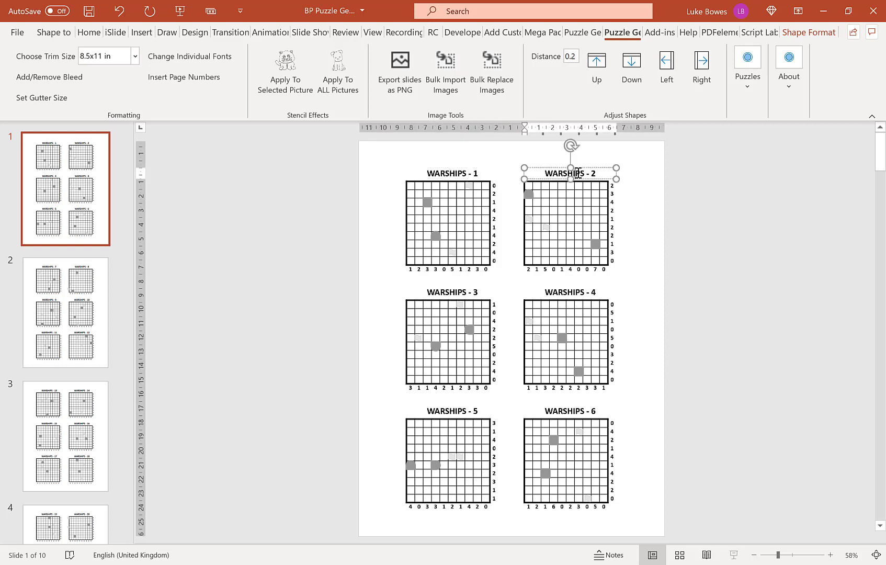
{"action": "left_click", "coordinate": [471, 174], "text": "shift"}
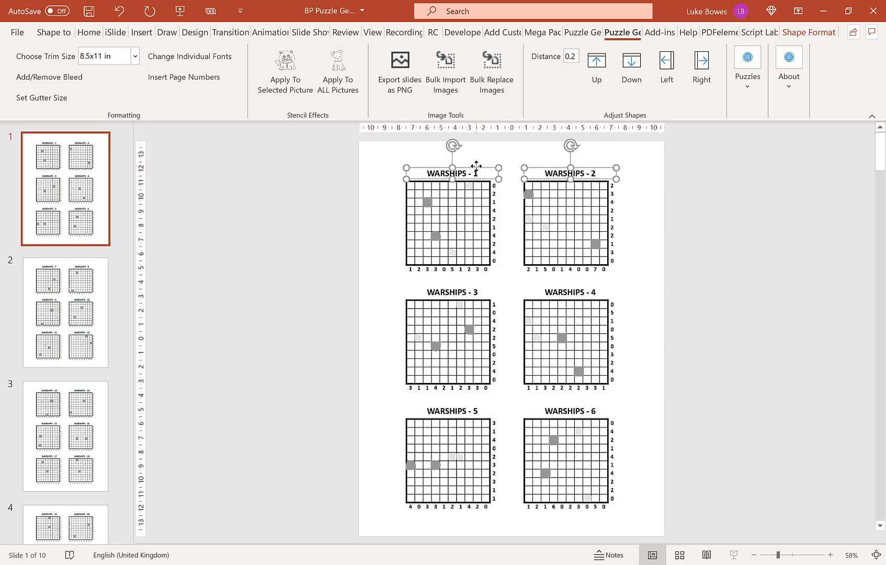
{"action": "left_click", "coordinate": [468, 292], "text": "shift"}
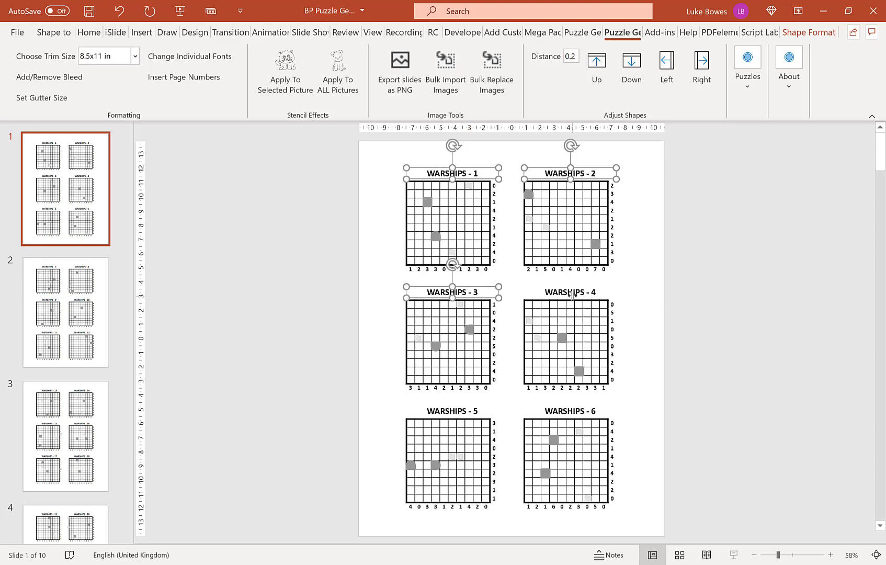
{"action": "left_click", "coordinate": [574, 290], "text": "shift"}
{"action": "left_click", "coordinate": [454, 411], "text": "shift"}
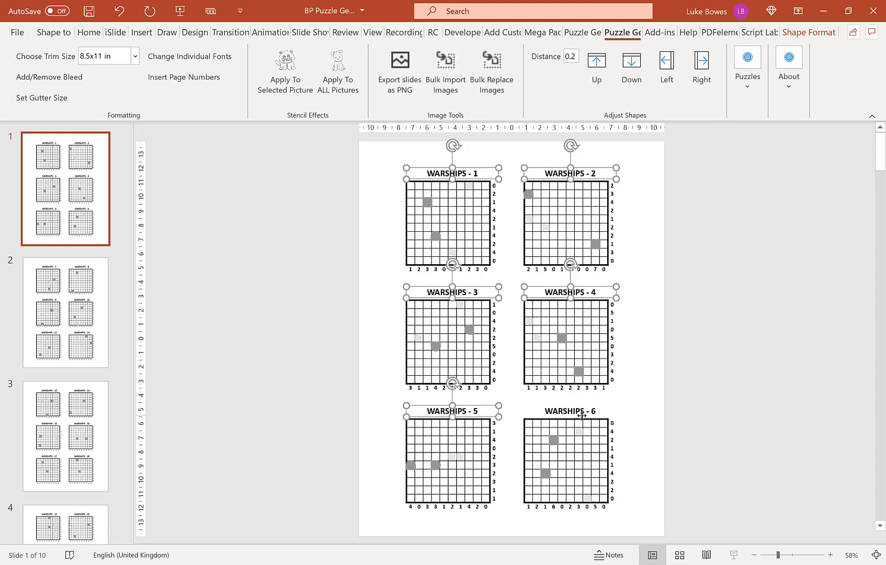
{"action": "left_click", "coordinate": [585, 410], "text": "shift"}
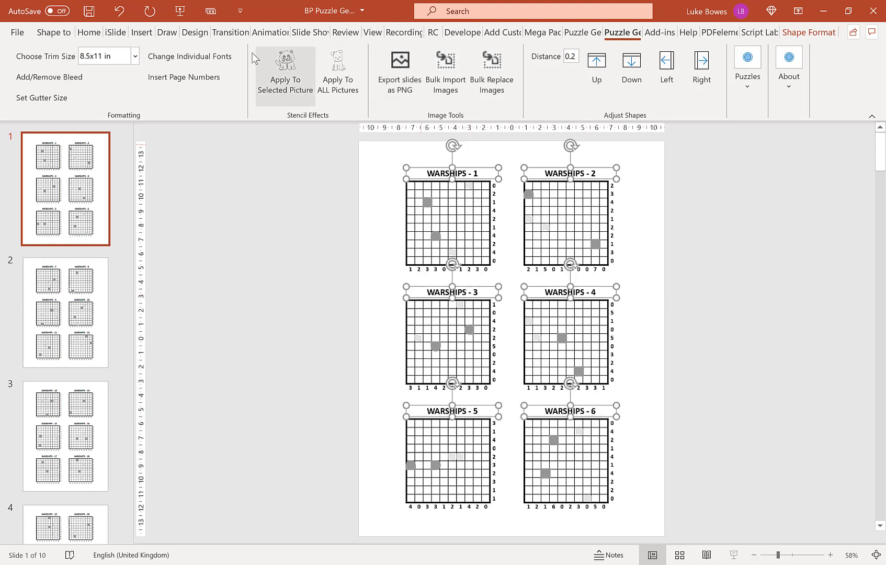
Make the six WARSHIPS titles dark grey at size 24 and shift them up
{"action": "left_click", "coordinate": [200, 55]}
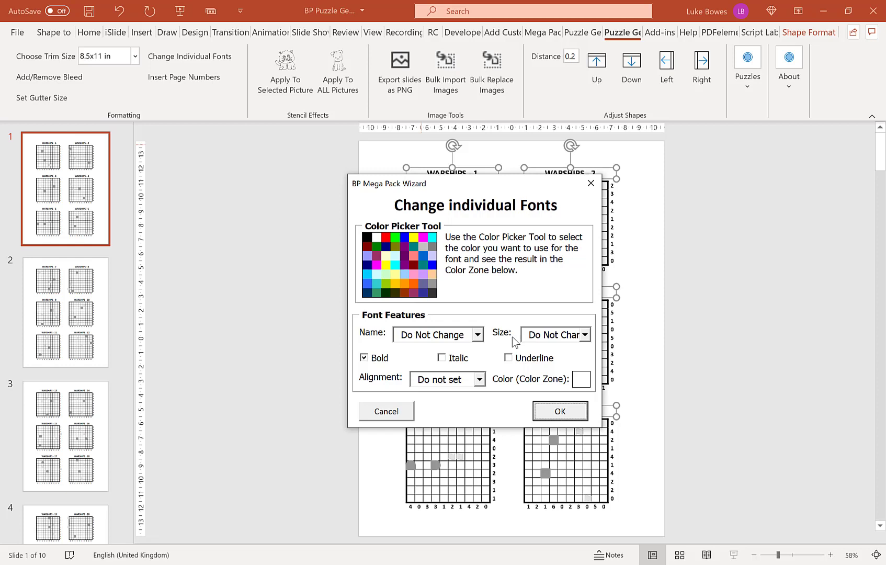
{"action": "left_click", "coordinate": [434, 294]}
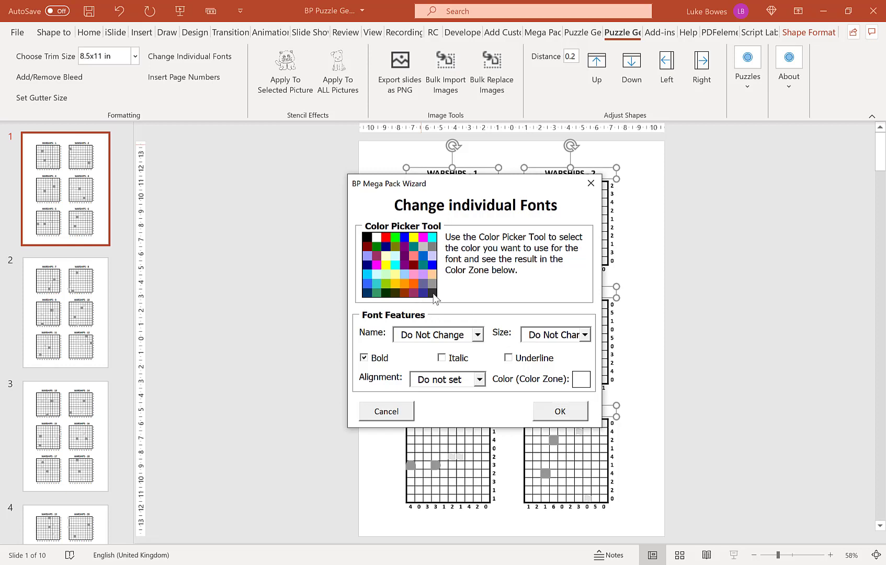
{"action": "left_click", "coordinate": [562, 337]}
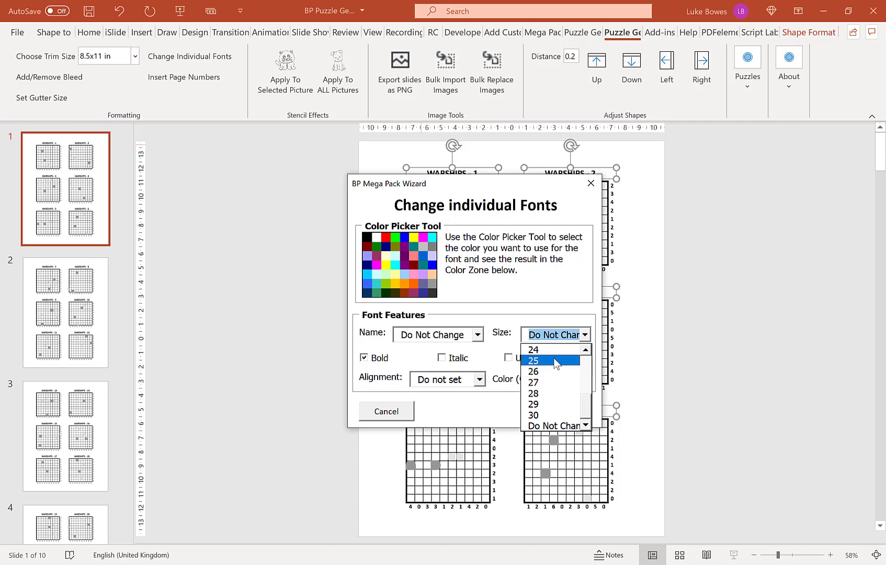
{"action": "left_click", "coordinate": [556, 350]}
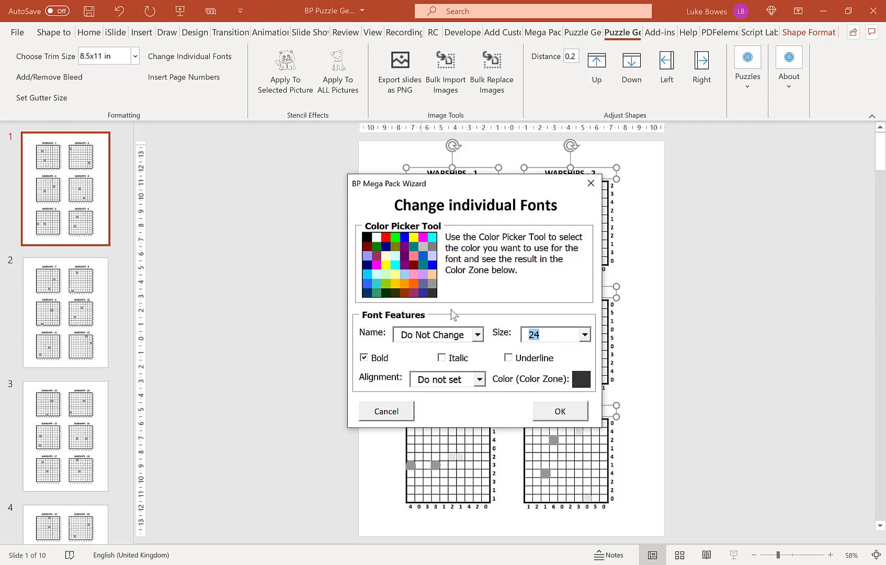
{"action": "left_click", "coordinate": [560, 412]}
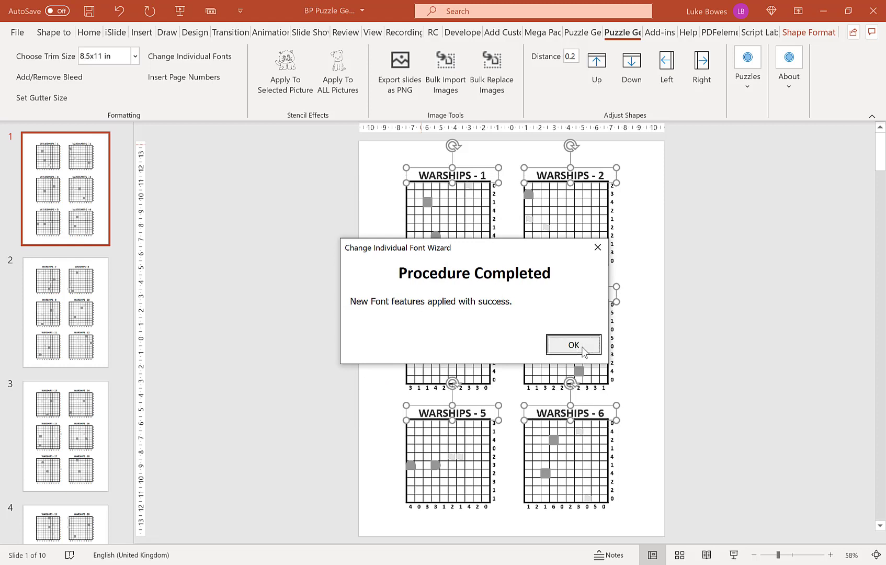
{"action": "left_click", "coordinate": [573, 345]}
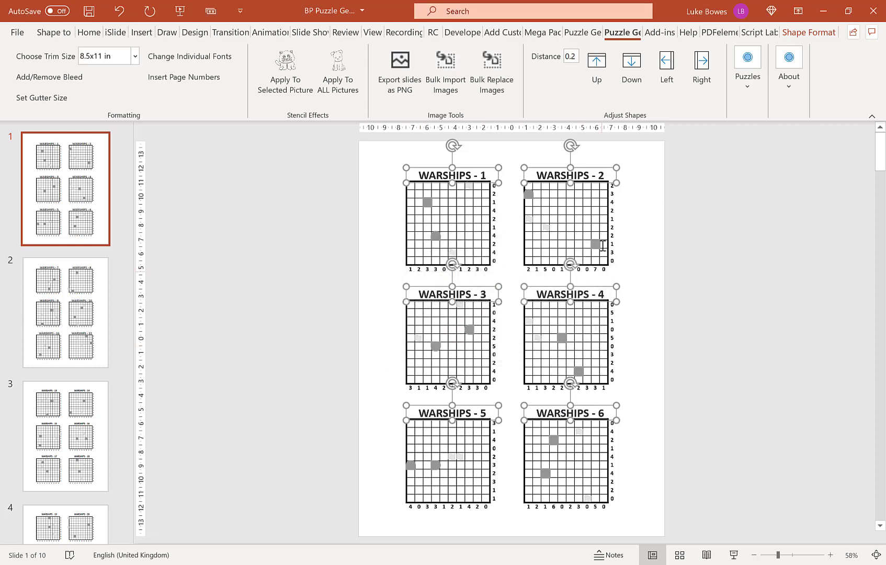
{"action": "left_click", "coordinate": [592, 65]}
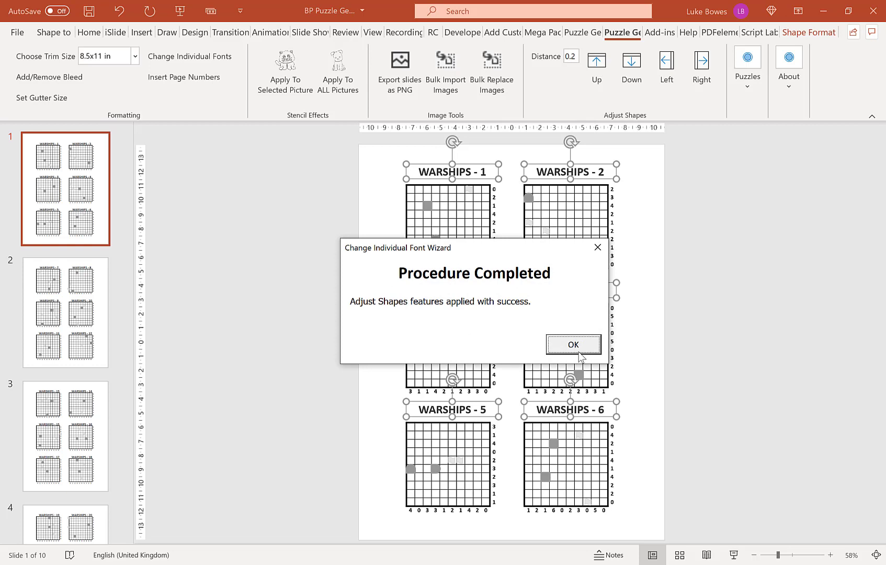
{"action": "left_click", "coordinate": [574, 344]}
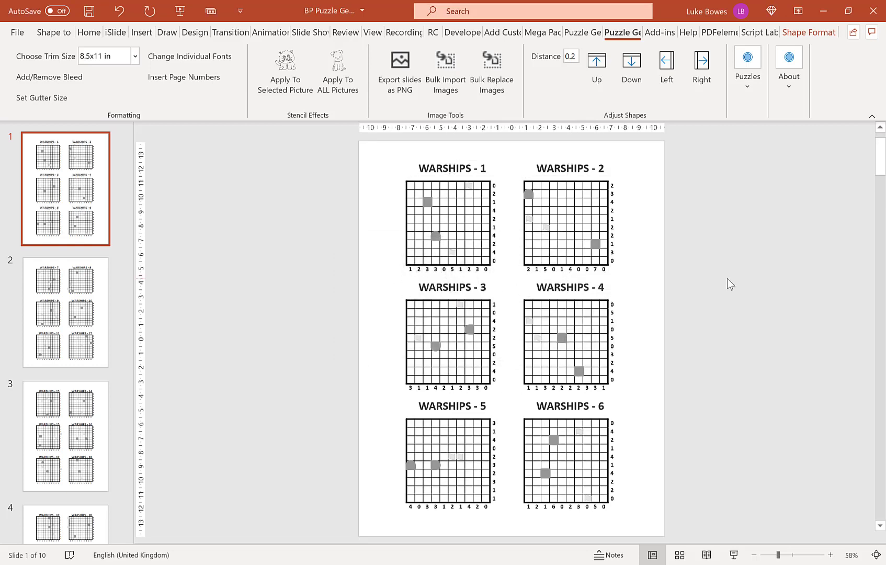
Select the slides from the second page through the end of the deck
{"action": "left_click", "coordinate": [65, 312]}
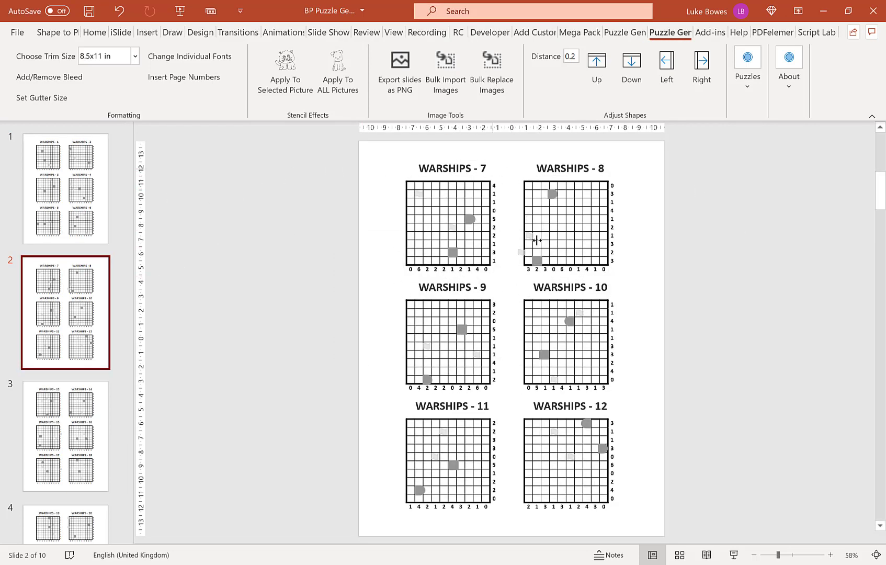
{"action": "left_click", "coordinate": [57, 188]}
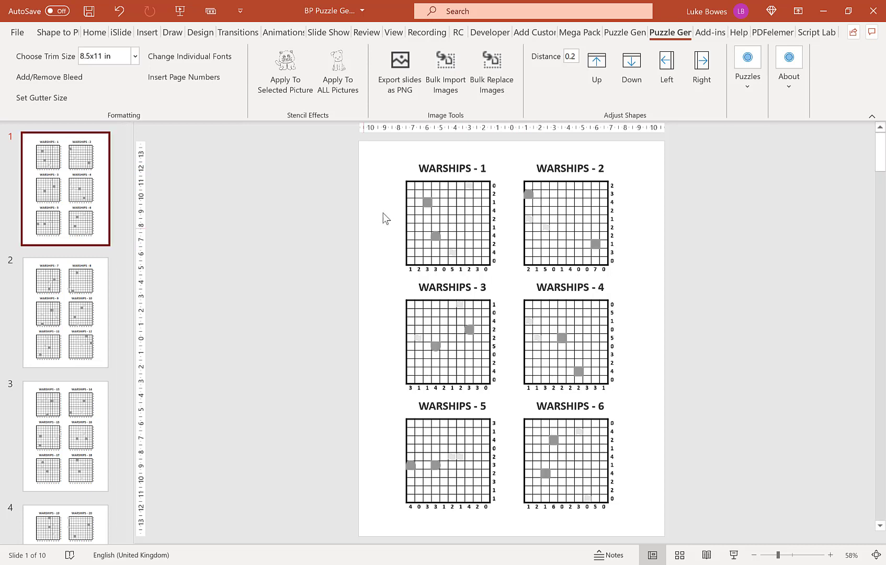
{"action": "left_click", "coordinate": [55, 295]}
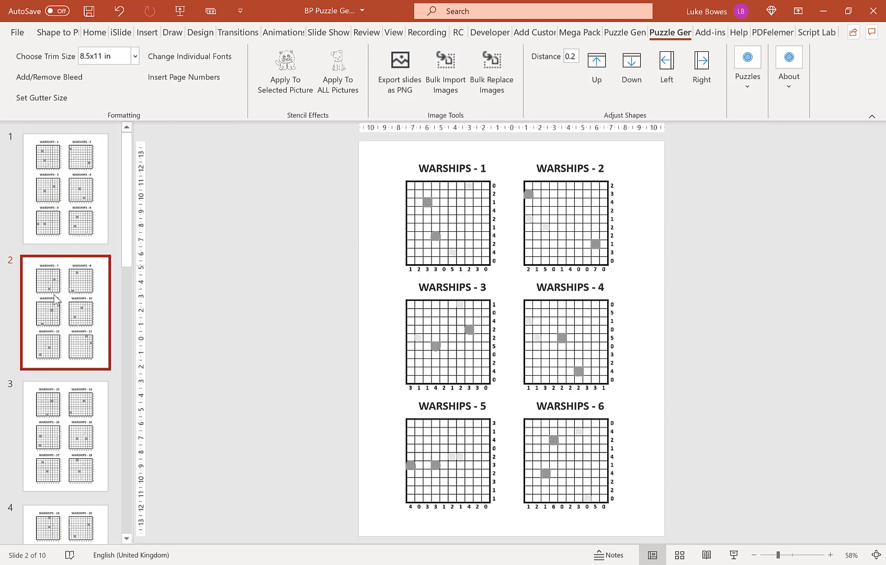
{"action": "key", "text": "shift+End"}
Delete the old slides, add a new slide, and remove its title and subtitle placeholders
{"action": "key", "text": "Delete"}
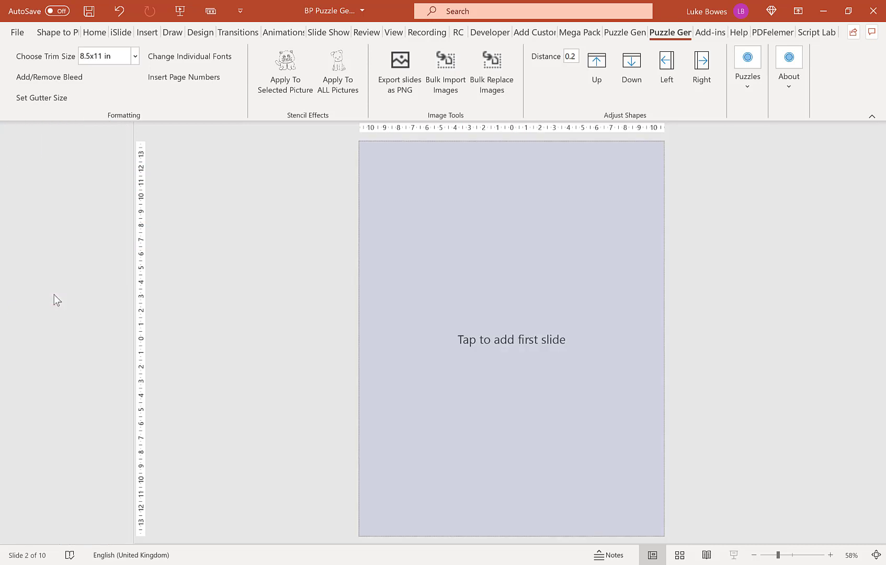
{"action": "left_click", "coordinate": [500, 249]}
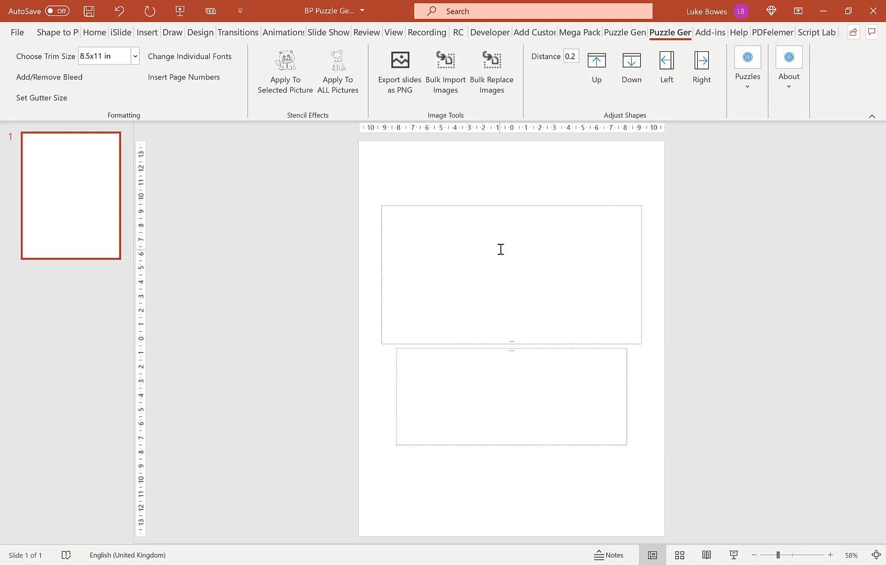
{"action": "left_click", "coordinate": [500, 202]}
{"action": "key", "text": "Delete"}
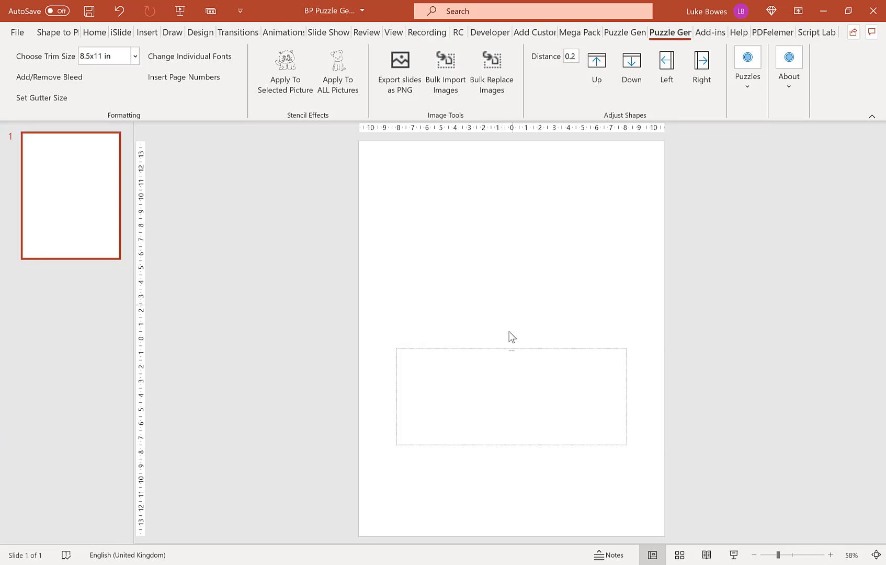
{"action": "left_click", "coordinate": [502, 348]}
{"action": "key", "text": "Delete"}
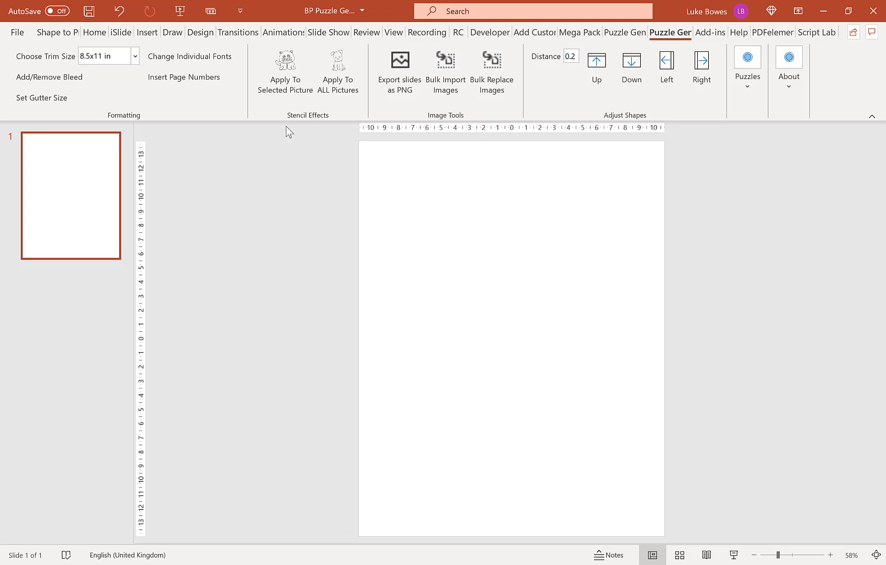
Change the trim size to 8.5x8.5 in and launch the Warships generator from Puzzles
{"action": "left_click", "coordinate": [127, 56]}
{"action": "left_click", "coordinate": [135, 55]}
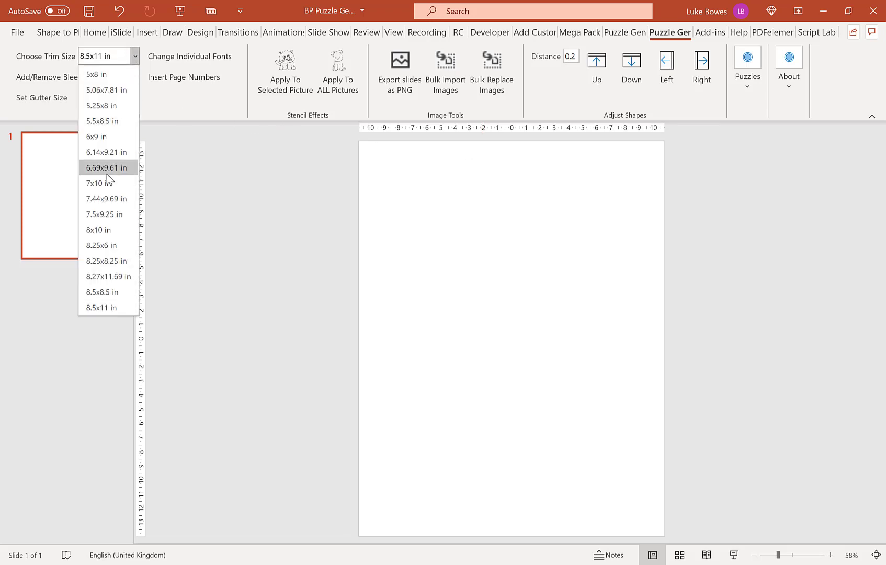
{"action": "left_click", "coordinate": [113, 295]}
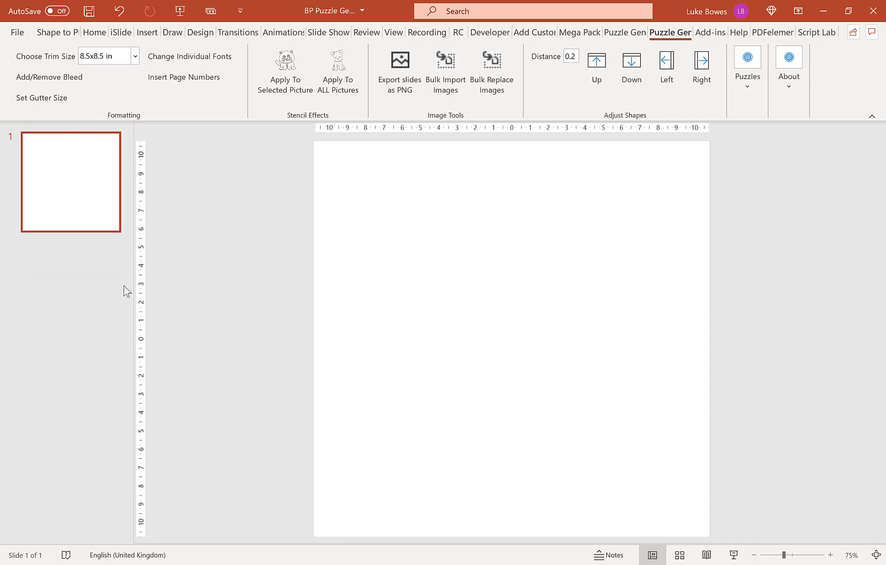
{"action": "left_click", "coordinate": [748, 84]}
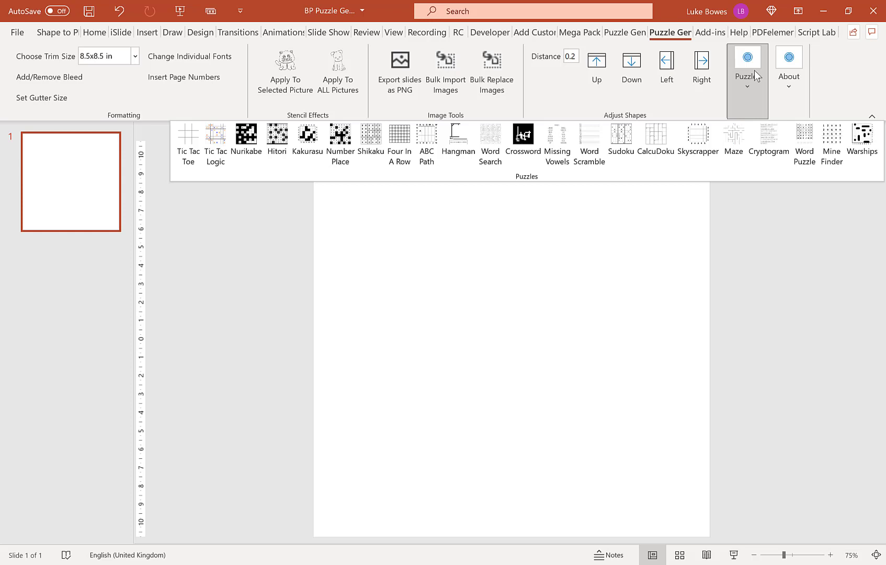
{"action": "left_click", "coordinate": [877, 152]}
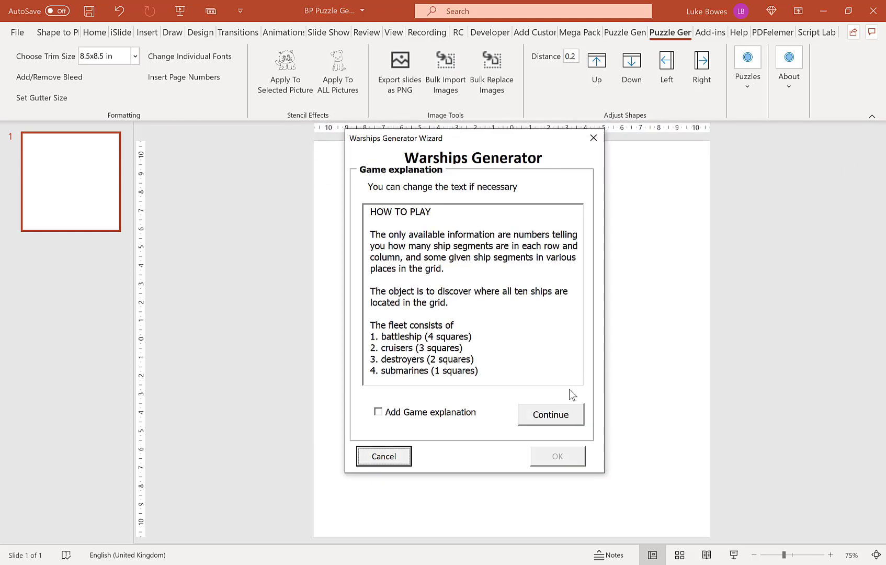
Generate 40 pages of Warships grids, one grid per page, with titles hidden
{"action": "left_click", "coordinate": [550, 415]}
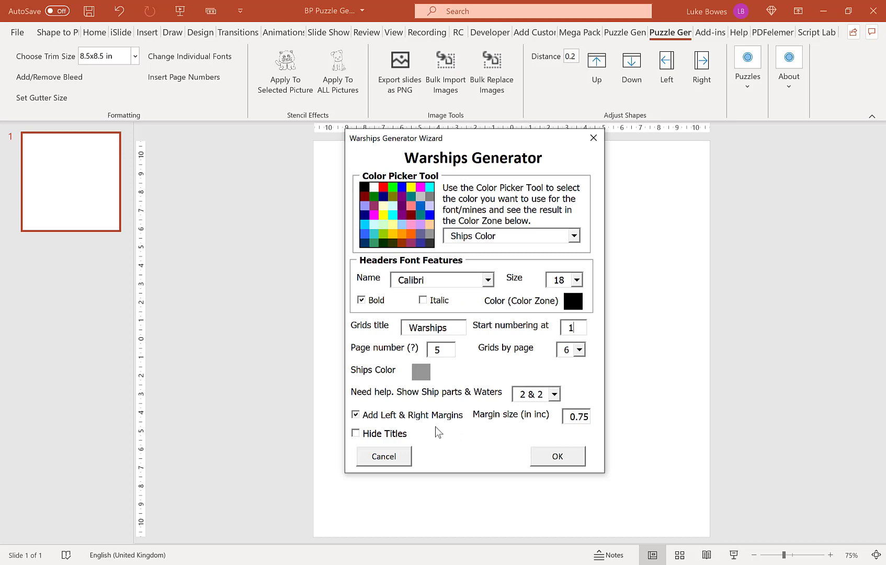
{"action": "double_click", "coordinate": [432, 349]}
{"action": "type", "text": "40"}
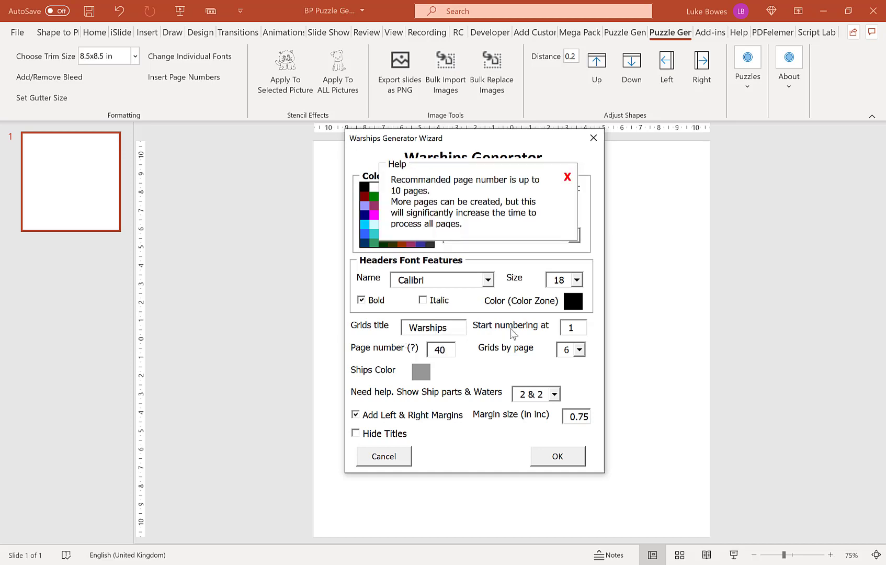
{"action": "left_click", "coordinate": [568, 177]}
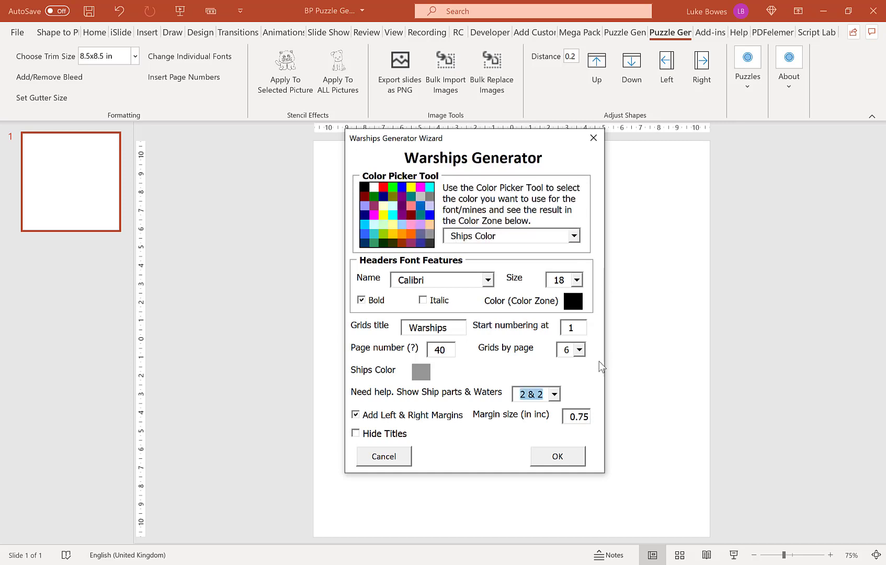
{"action": "left_click", "coordinate": [570, 350]}
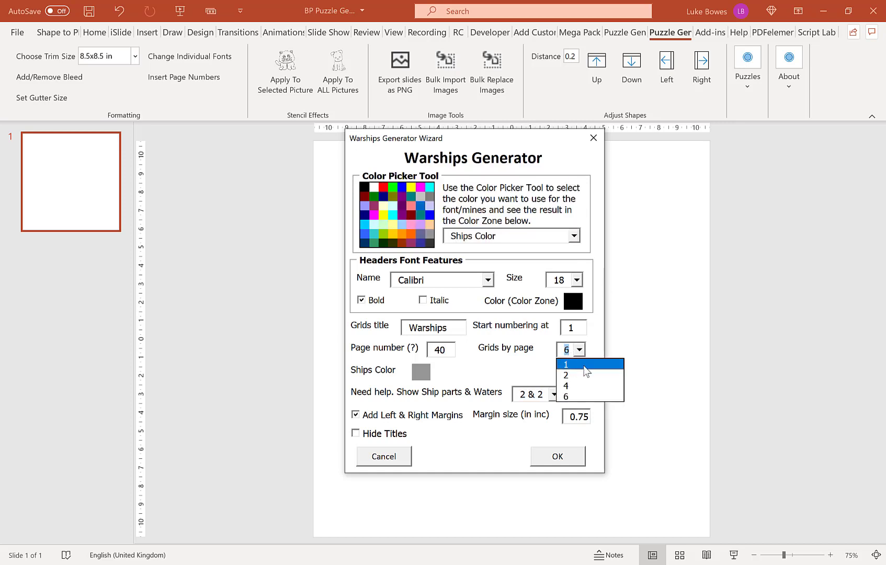
{"action": "left_click", "coordinate": [584, 366]}
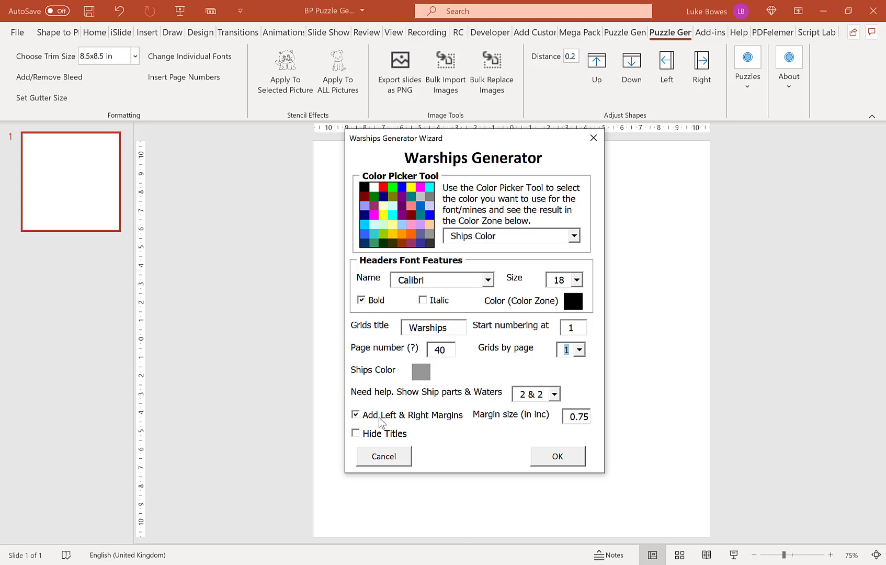
{"action": "left_click", "coordinate": [398, 419]}
{"action": "left_click", "coordinate": [377, 434]}
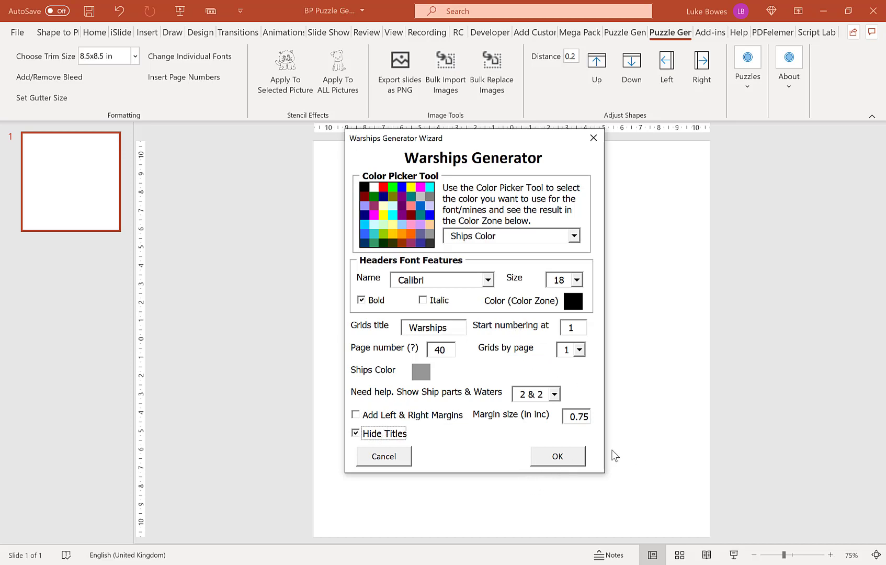
{"action": "left_click", "coordinate": [572, 463]}
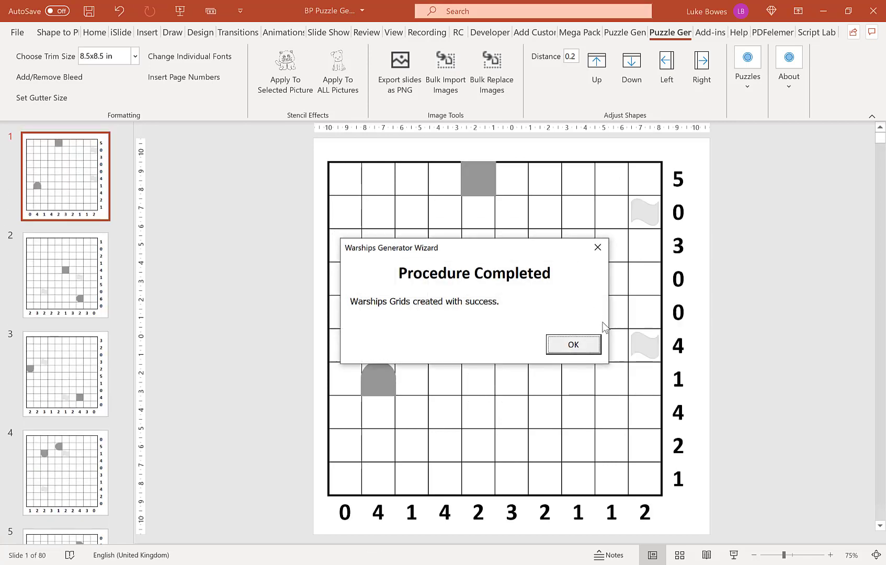
Export slides 1 to 40 as PNG images with the file name 'puzzle'
{"action": "left_click", "coordinate": [573, 346]}
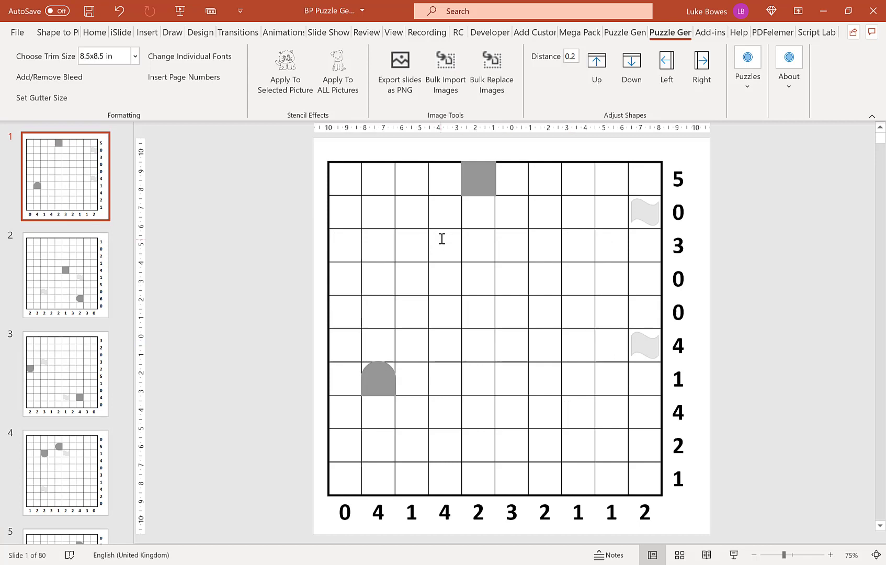
{"action": "left_click", "coordinate": [410, 90]}
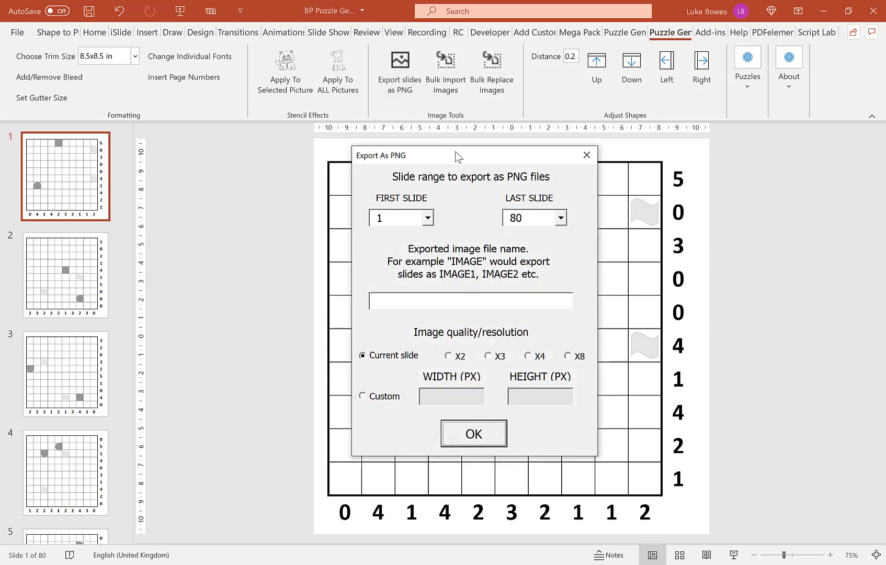
{"action": "left_click", "coordinate": [561, 217]}
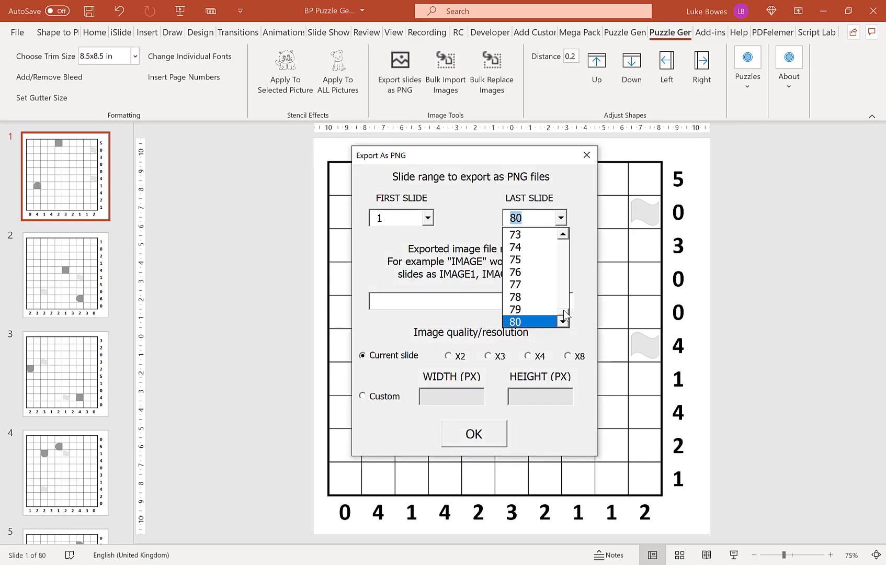
{"action": "left_click_drag", "start_coordinate": [563, 309], "coordinate": [565, 279]}
{"action": "left_click", "coordinate": [544, 250]}
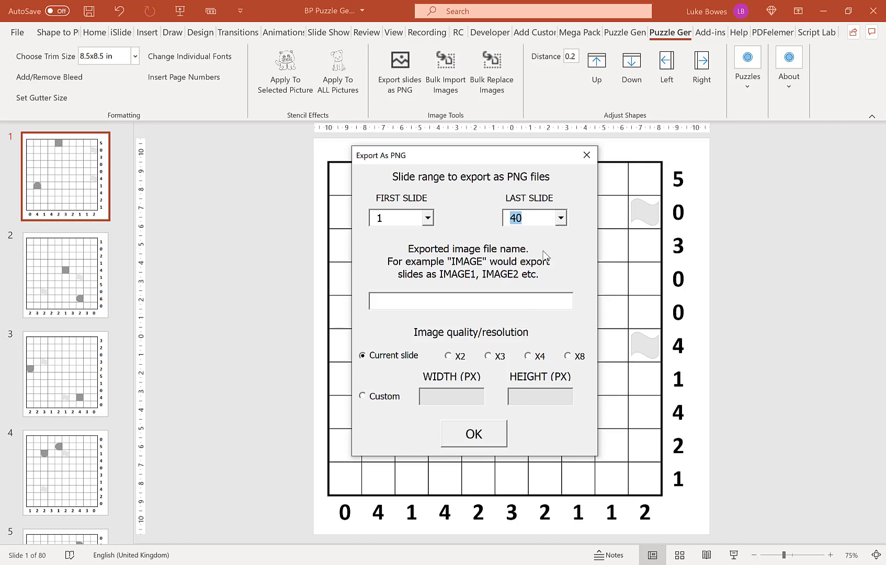
{"action": "left_click", "coordinate": [515, 298]}
{"action": "type", "text": "puzzle"}
{"action": "left_click", "coordinate": [474, 436]}
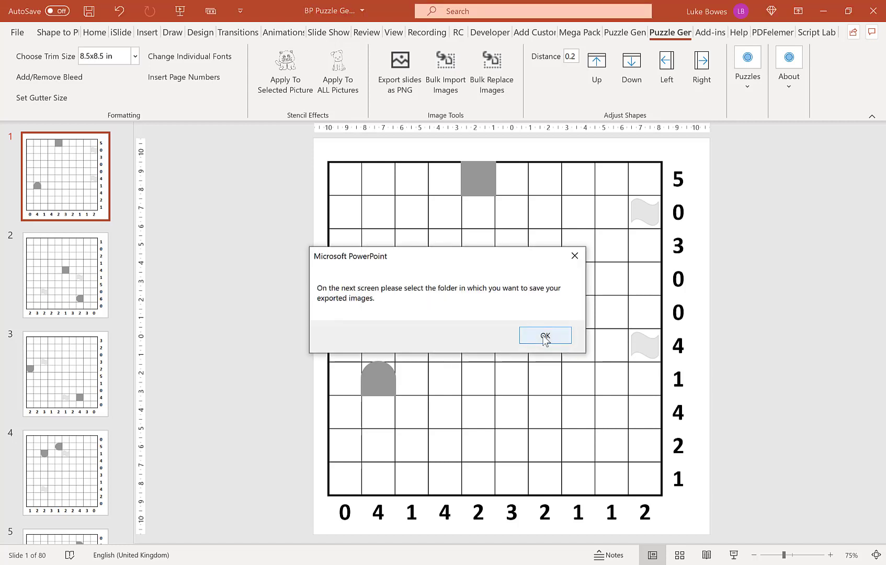
Create a new 'warships' folder on Local Disk (C:) and open it
{"action": "left_click", "coordinate": [535, 337]}
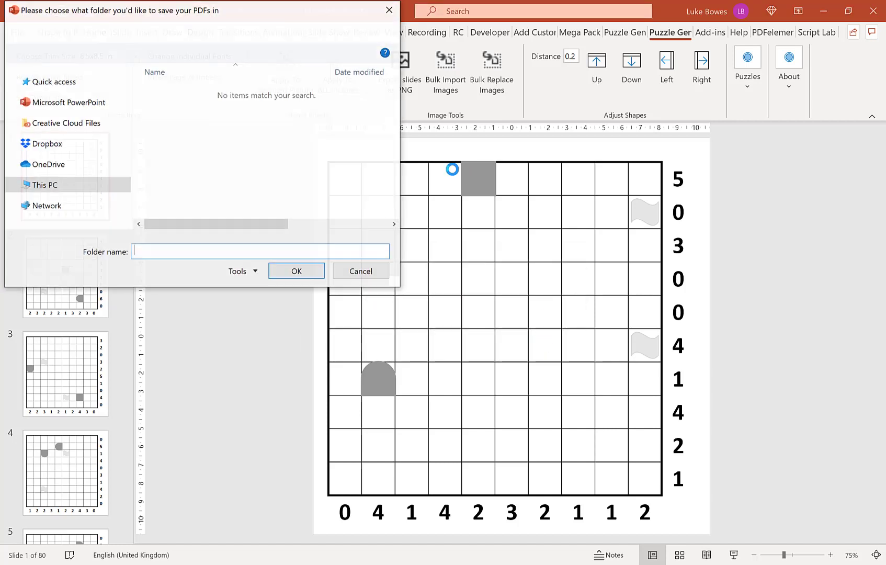
{"action": "left_click", "coordinate": [43, 209]}
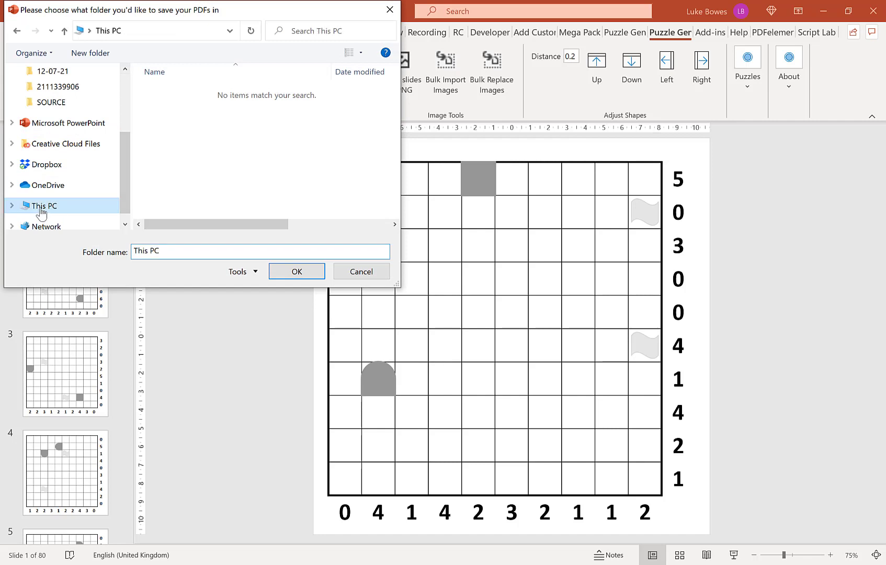
{"action": "scroll", "coordinate": [180, 124], "scroll_direction": "down", "scroll_amount": 5}
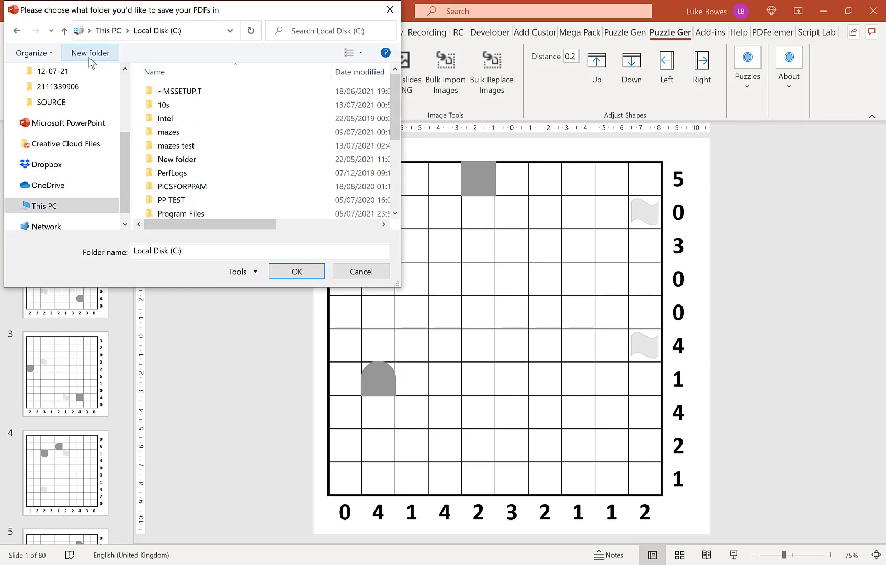
{"action": "left_click", "coordinate": [90, 53]}
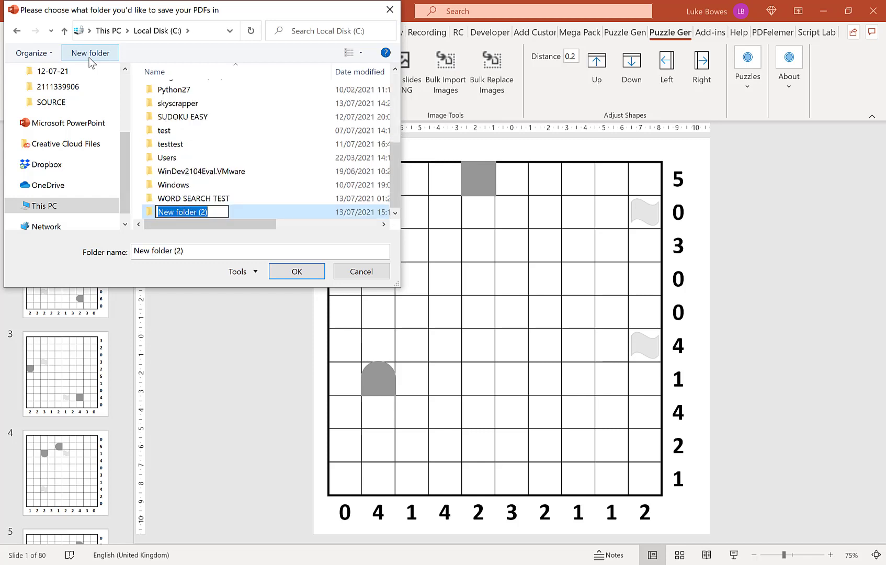
{"action": "type", "text": "warships"}
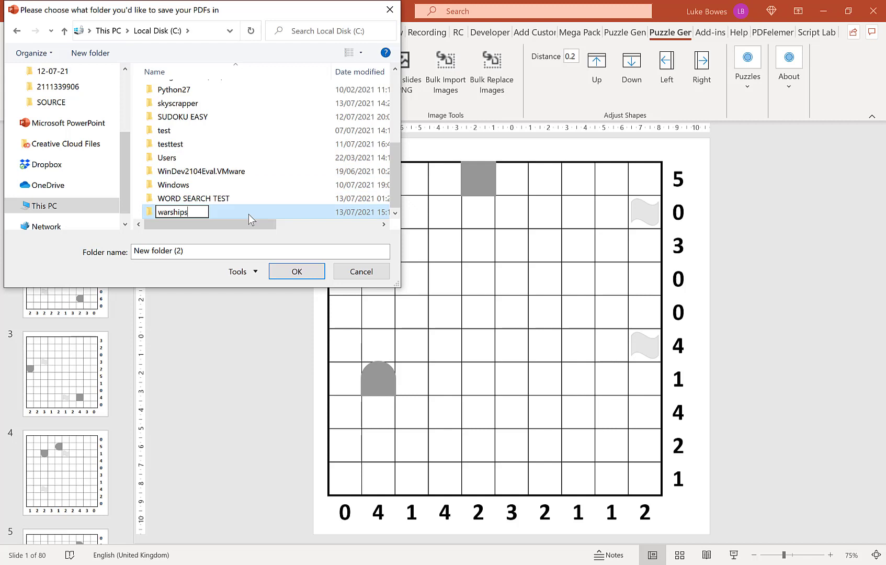
{"action": "key", "text": "Return"}
{"action": "key", "text": "Return"}
Create a 'puzzles' folder inside warships and export the puzzle PNGs into it
{"action": "left_click", "coordinate": [113, 53]}
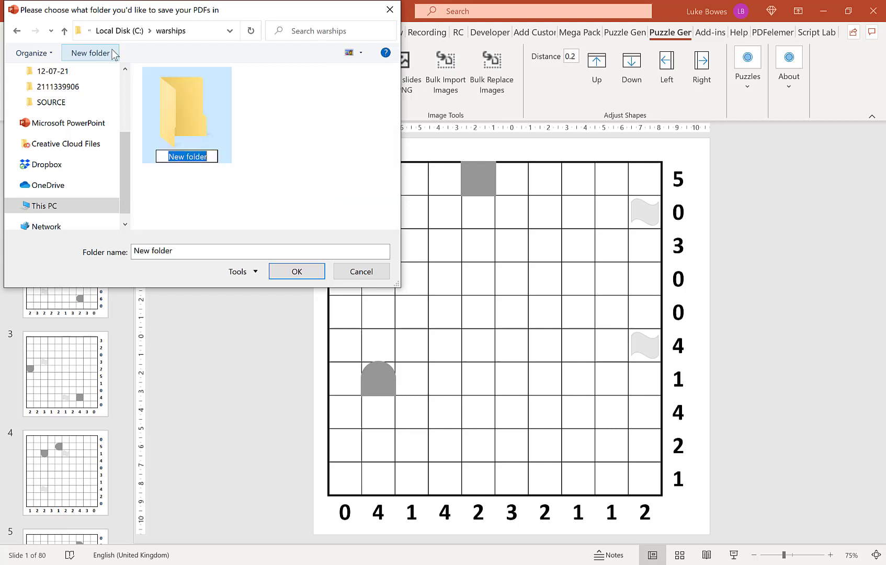
{"action": "type", "text": "puzzles"}
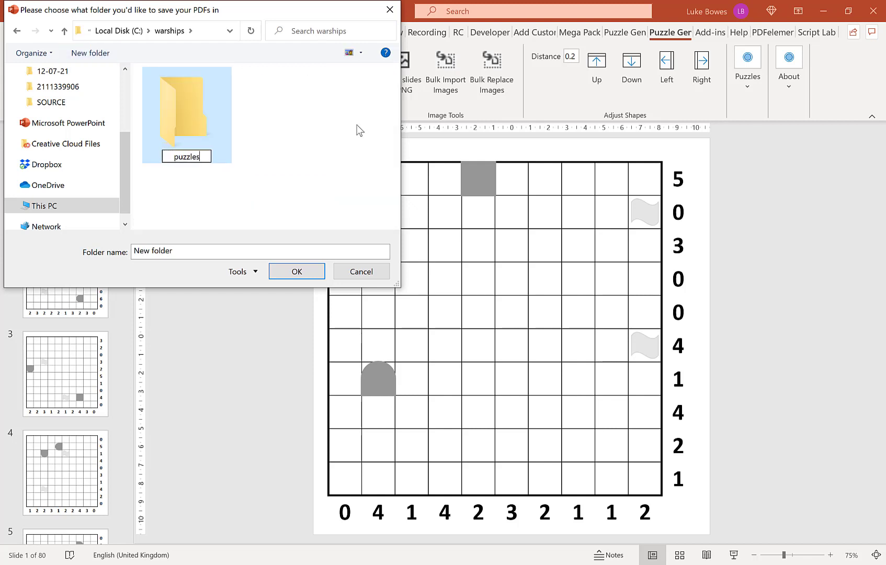
{"action": "key", "text": "Return"}
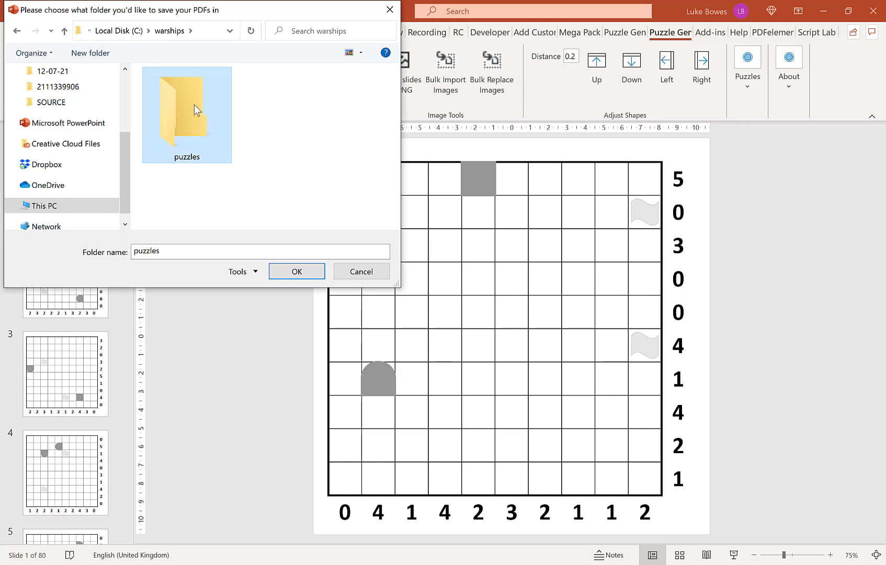
{"action": "key", "text": "Return"}
{"action": "left_click", "coordinate": [308, 269]}
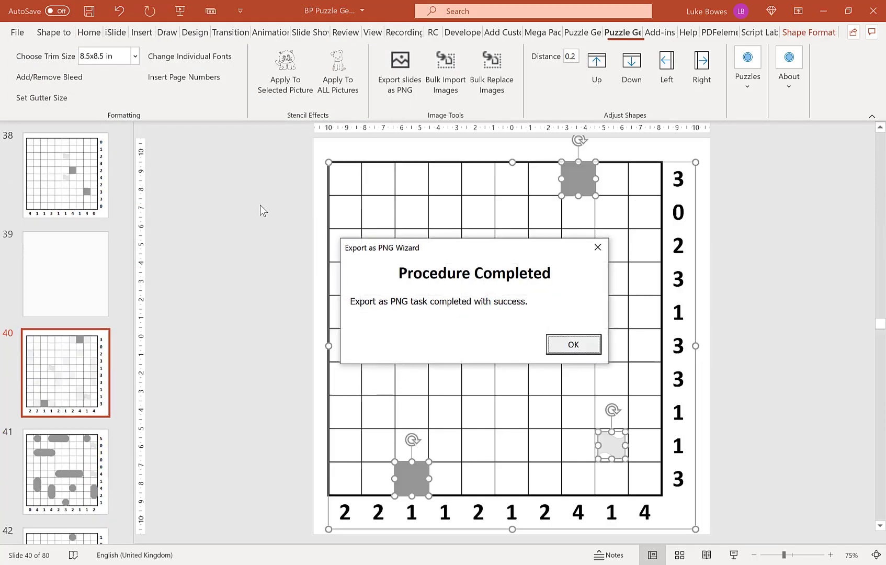
Export slides 41 to 80 as PNG images with the file name 'solution'
{"action": "left_click", "coordinate": [575, 347]}
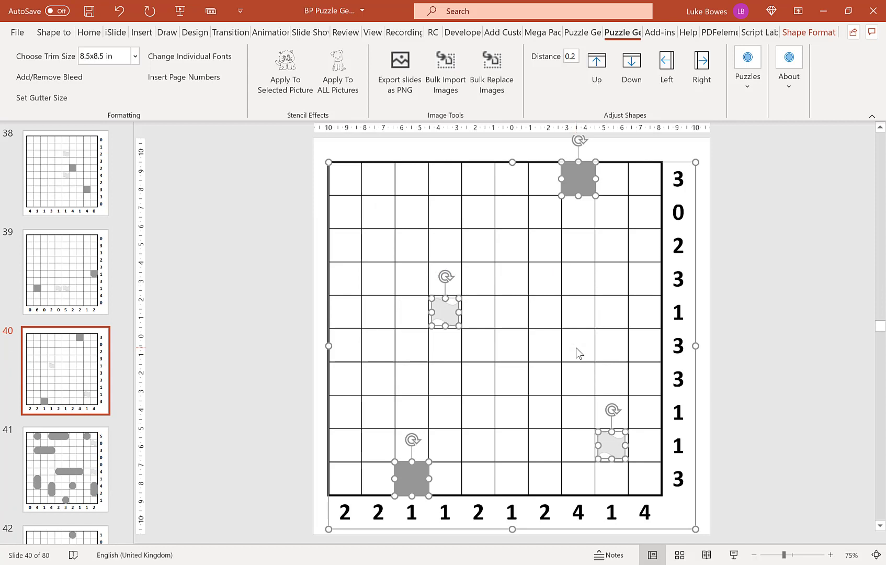
{"action": "left_click", "coordinate": [410, 86]}
{"action": "left_click", "coordinate": [421, 217]}
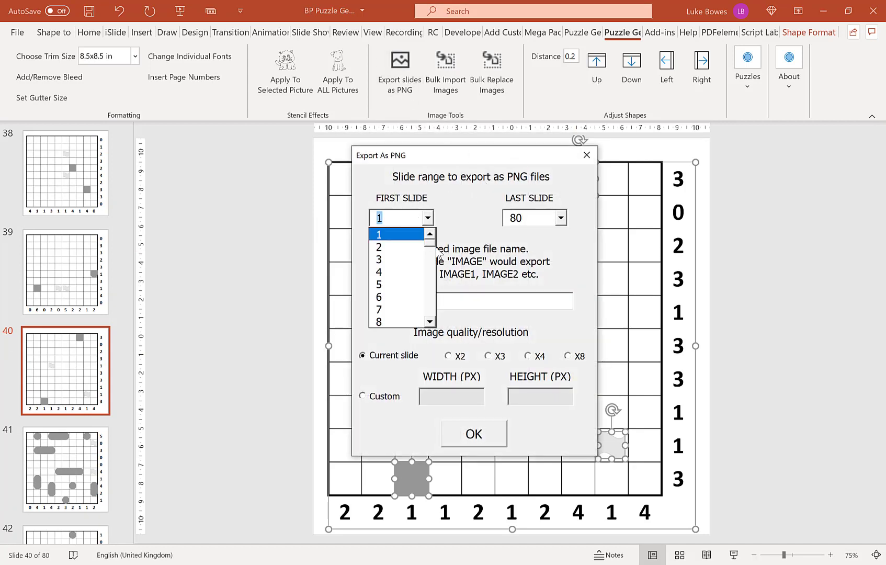
{"action": "left_click_drag", "start_coordinate": [432, 249], "coordinate": [429, 288]}
{"action": "left_click", "coordinate": [401, 246]}
{"action": "left_click", "coordinate": [432, 309]}
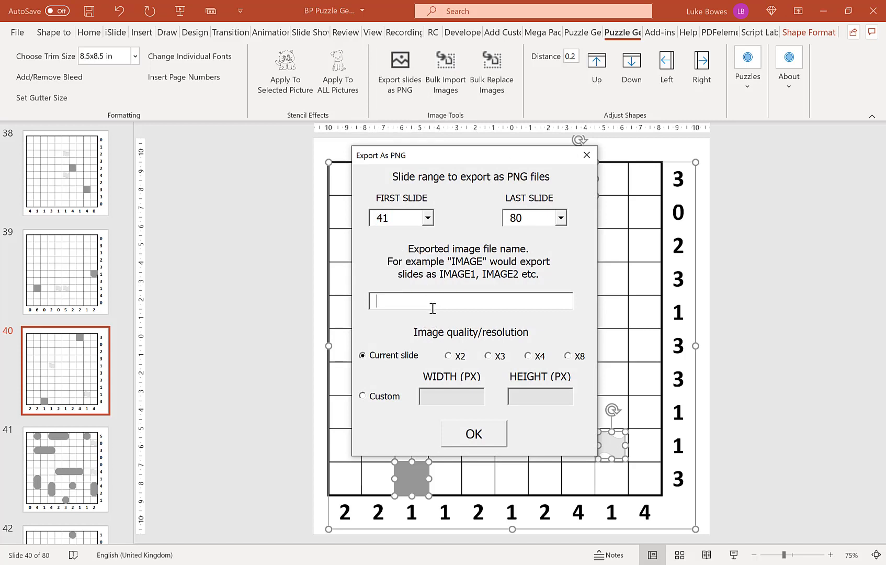
{"action": "type", "text": "solution"}
{"action": "left_click", "coordinate": [486, 436]}
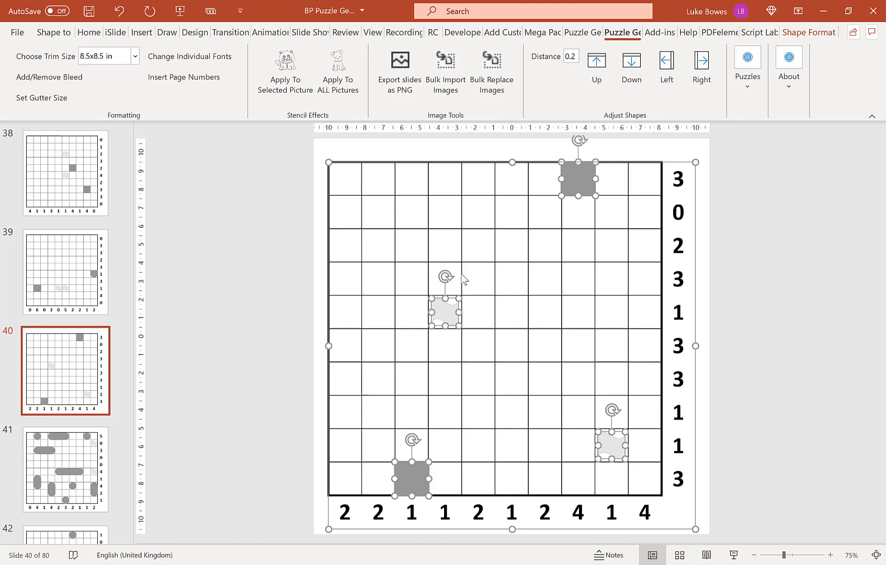
Create a 'solutions' folder in C:\warships and export the solution PNGs into it
{"action": "left_click", "coordinate": [525, 337]}
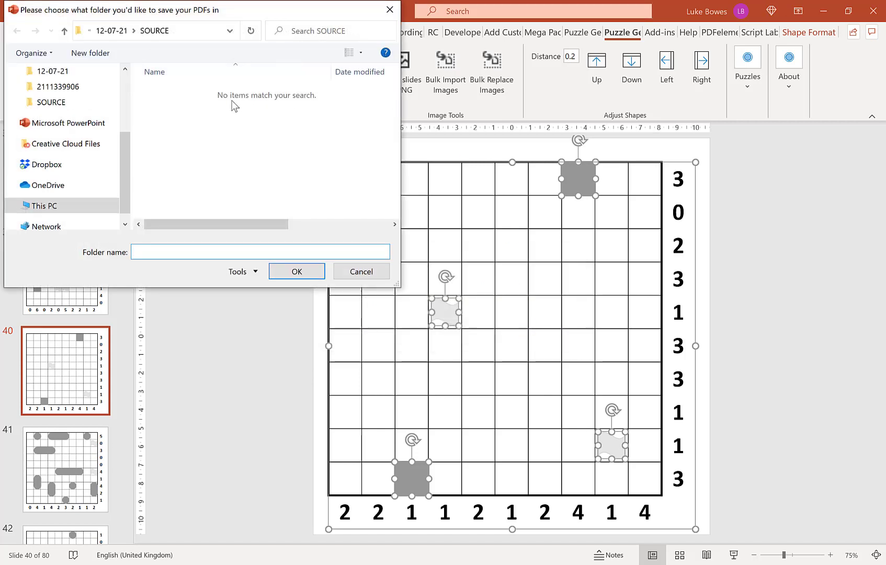
{"action": "left_click", "coordinate": [55, 208]}
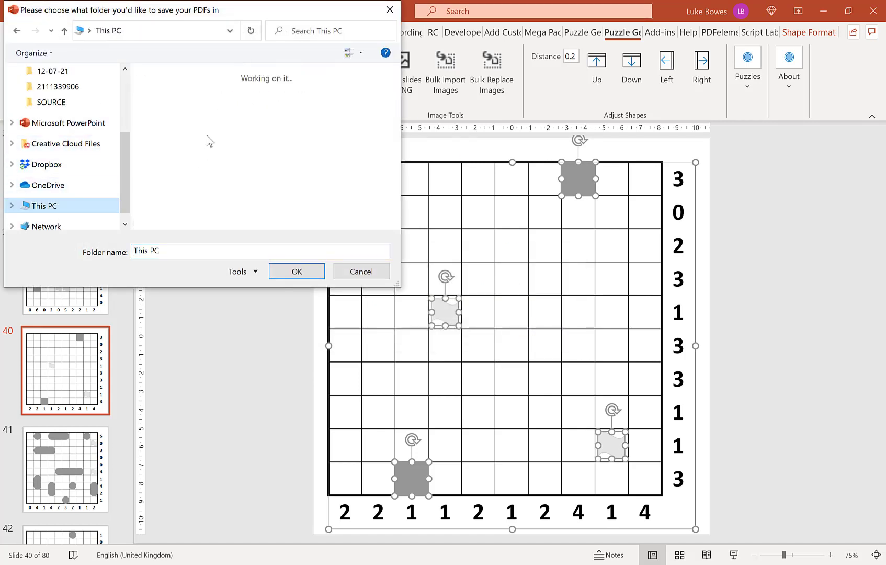
{"action": "left_click", "coordinate": [212, 205]}
{"action": "double_click", "coordinate": [212, 205]}
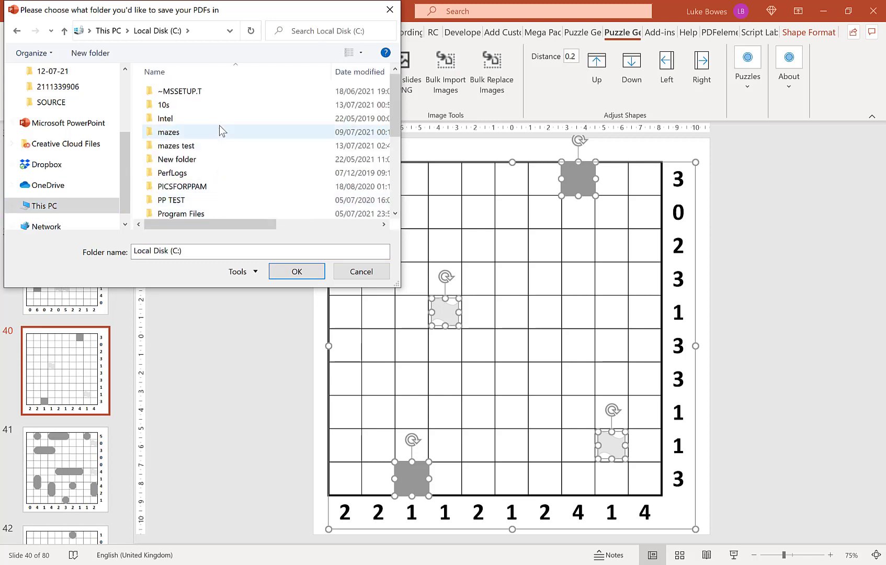
{"action": "scroll", "coordinate": [219, 125], "scroll_direction": "down", "scroll_amount": 5}
{"action": "double_click", "coordinate": [191, 169]}
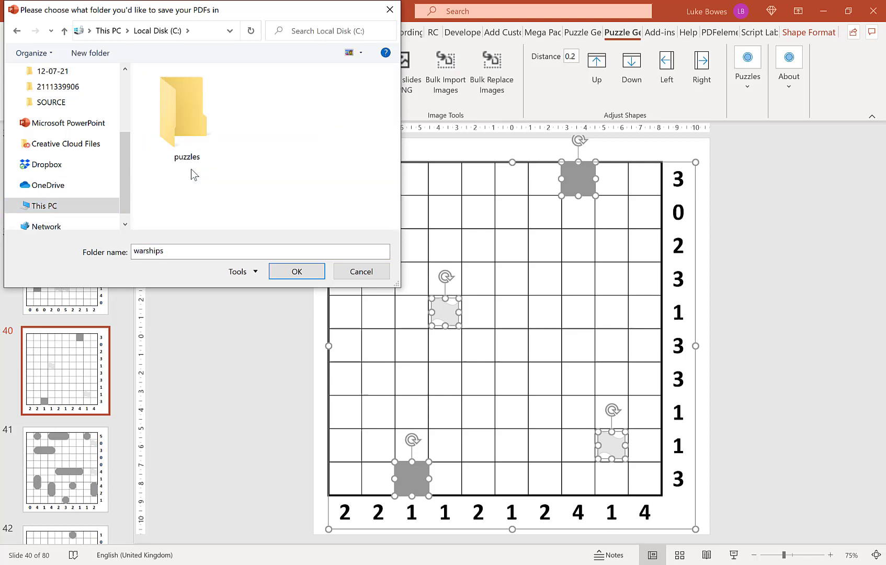
{"action": "left_click", "coordinate": [105, 54]}
{"action": "type", "text": "solutions"}
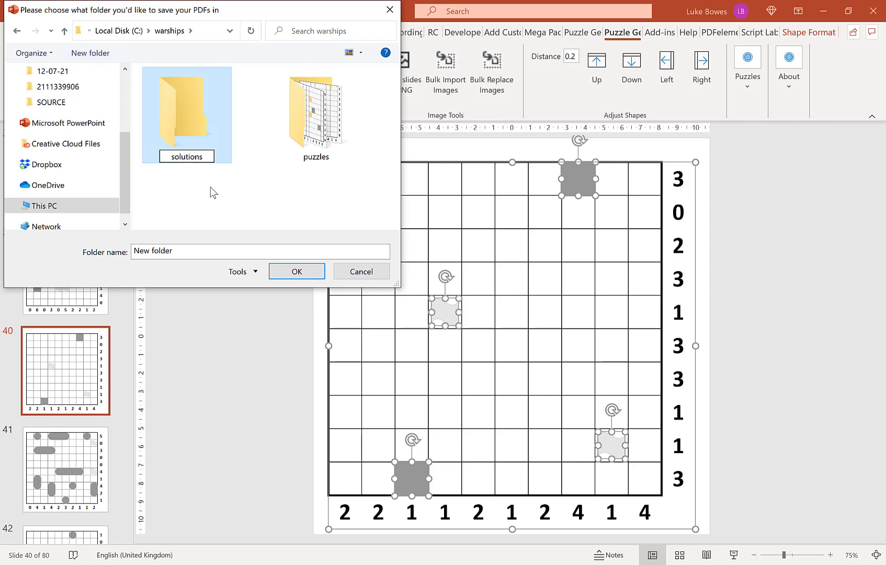
{"action": "key", "text": "Return"}
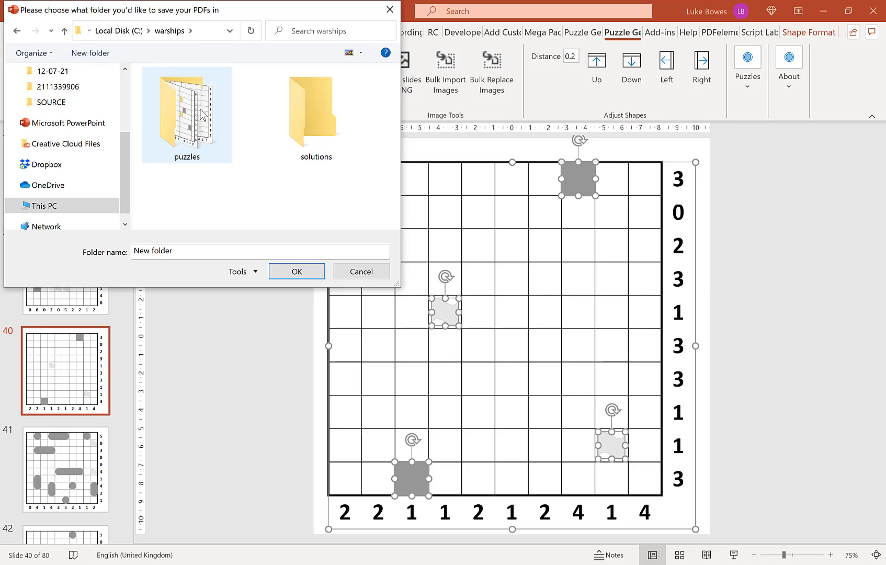
{"action": "double_click", "coordinate": [319, 108]}
{"action": "left_click", "coordinate": [300, 272]}
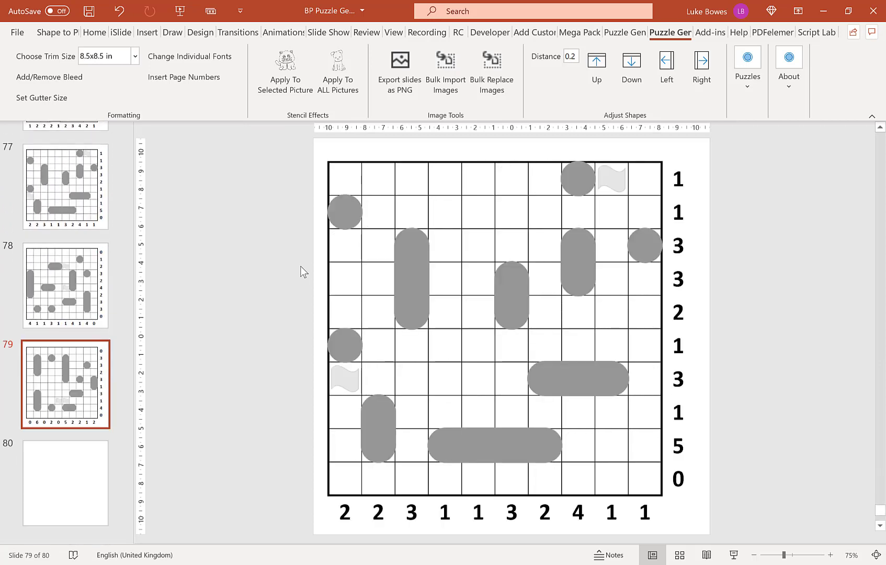
Delete all the existing Warships grid slides
{"action": "left_click", "coordinate": [589, 345]}
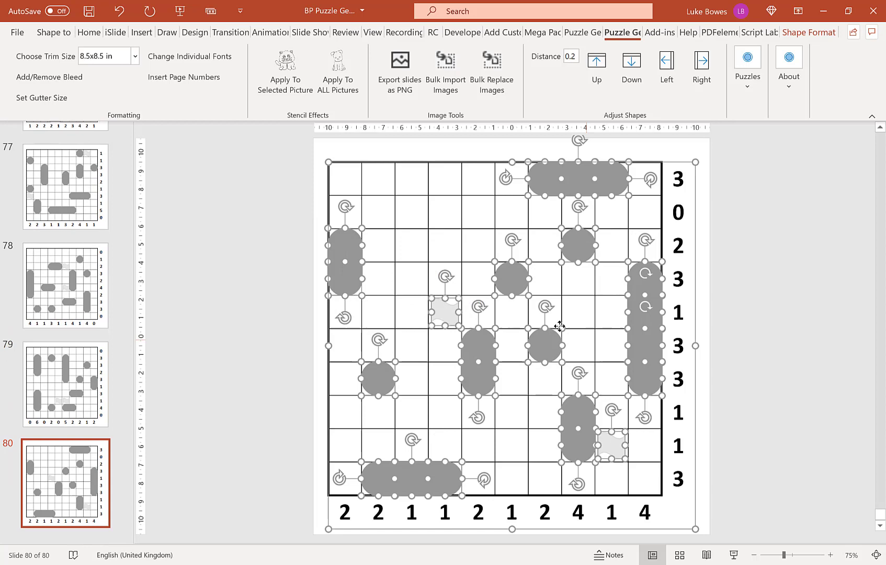
{"action": "left_click", "coordinate": [53, 261]}
{"action": "key", "text": "ctrl+a"}
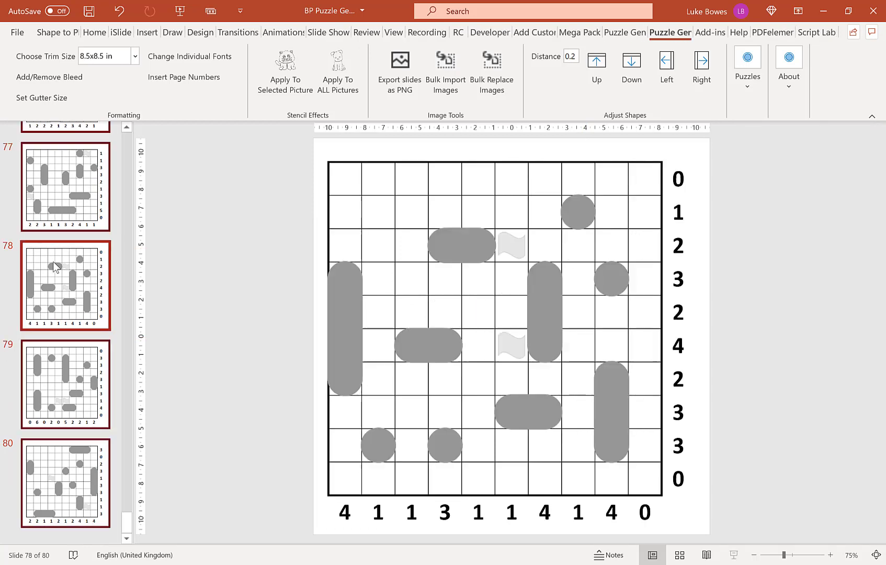
{"action": "key", "text": "Delete"}
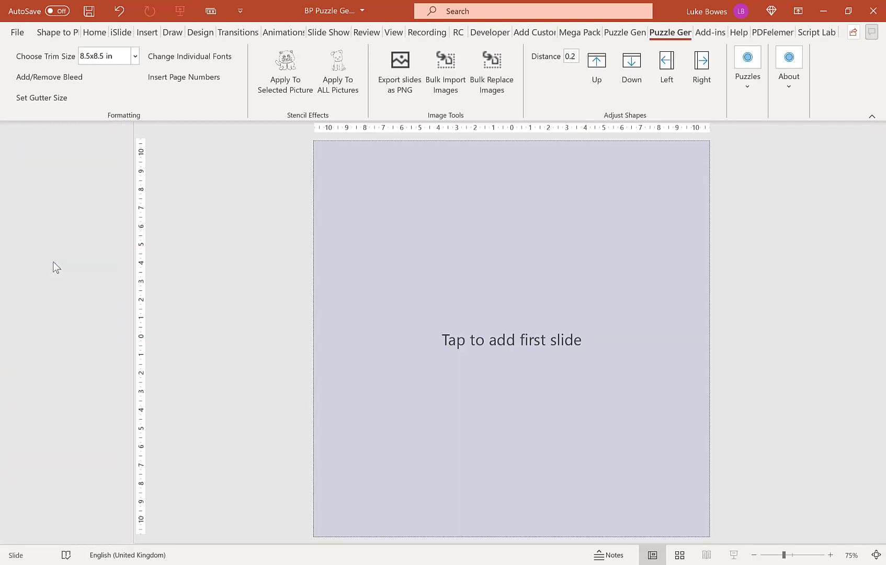
Add a blank slide without title or subtitle and set the trim size to 8.5x11 in
{"action": "left_click", "coordinate": [499, 288]}
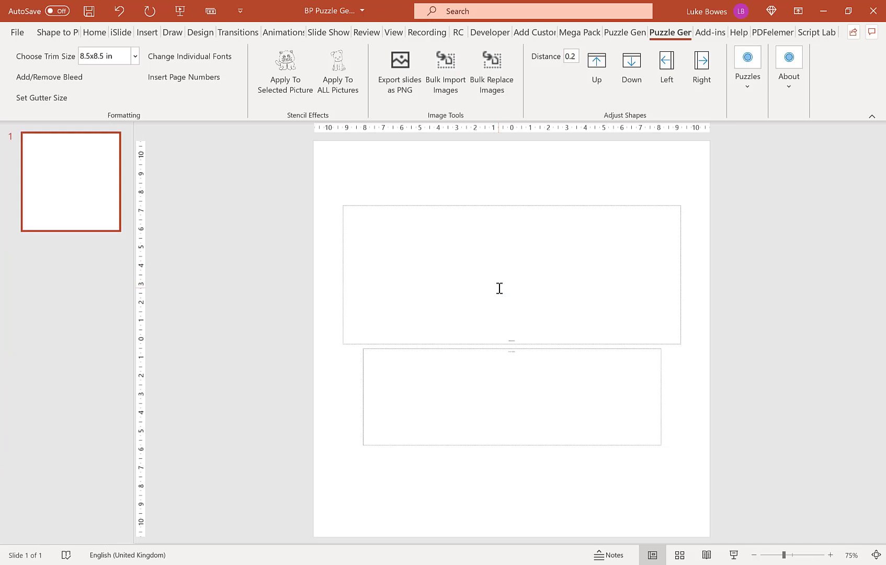
{"action": "left_click", "coordinate": [501, 204]}
{"action": "key", "text": "Delete"}
{"action": "left_click", "coordinate": [517, 350]}
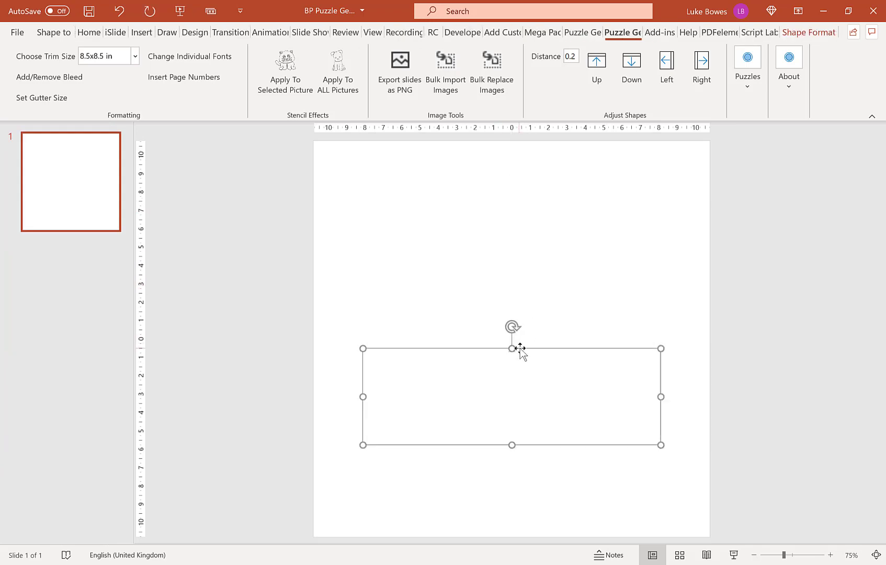
{"action": "key", "text": "Delete"}
{"action": "left_click", "coordinate": [131, 62]}
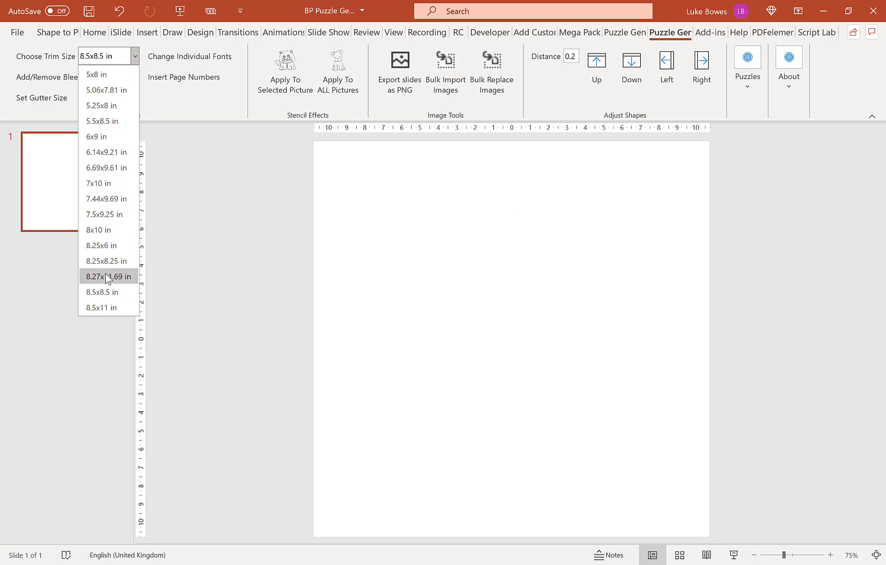
{"action": "left_click", "coordinate": [109, 307]}
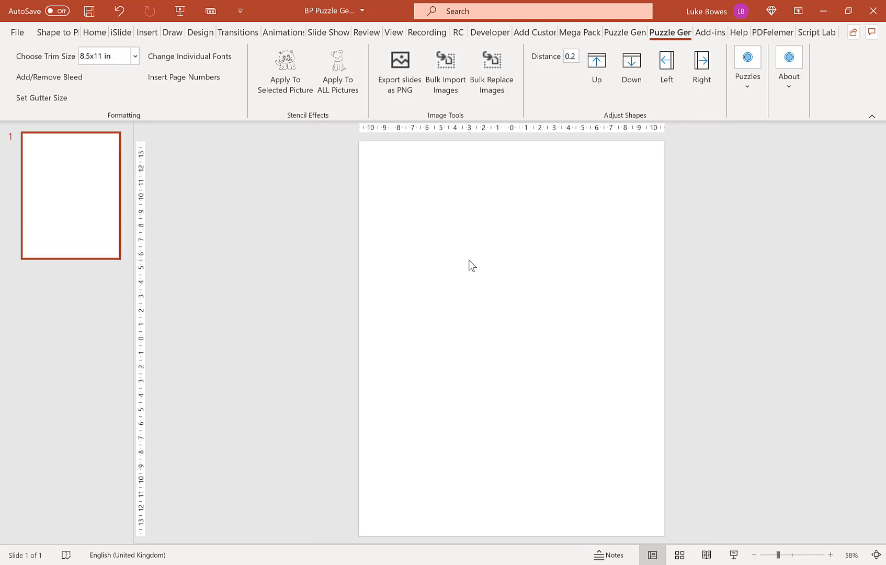
Choose the puzzles folder as the Bulk Import Images source
{"action": "left_click", "coordinate": [446, 84]}
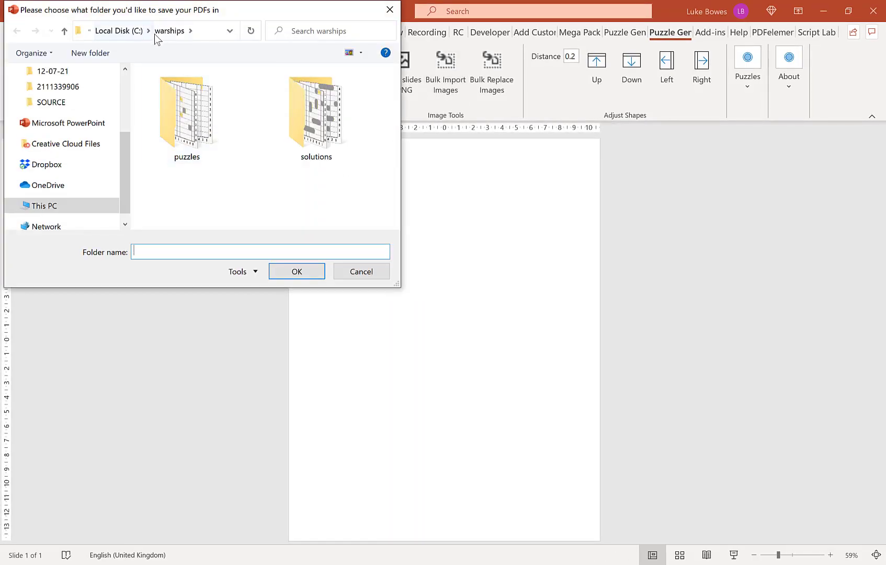
{"action": "double_click", "coordinate": [187, 112]}
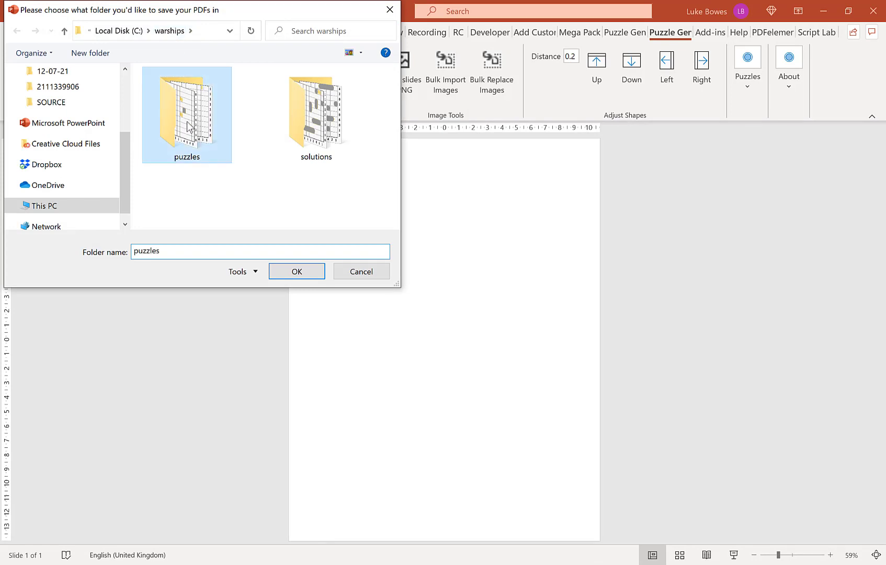
{"action": "left_click", "coordinate": [293, 272]}
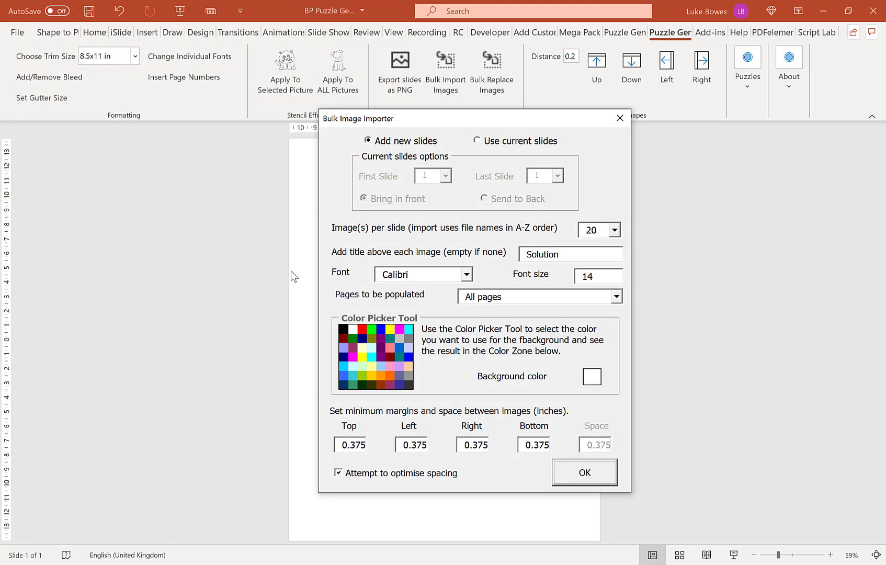
Import the images at 8 per slide, titled 'Puzzle'
{"action": "left_click", "coordinate": [614, 230]}
{"action": "scroll", "coordinate": [638, 267], "scroll_direction": "up", "scroll_amount": 1}
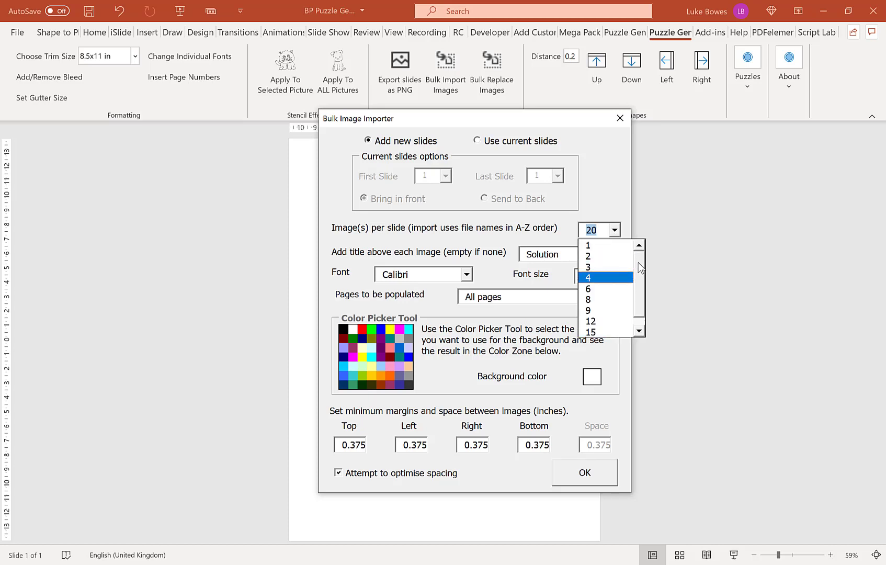
{"action": "scroll", "coordinate": [640, 268], "scroll_direction": "down", "scroll_amount": 1}
{"action": "scroll", "coordinate": [639, 261], "scroll_direction": "up", "scroll_amount": 2}
{"action": "scroll", "coordinate": [641, 270], "scroll_direction": "down", "scroll_amount": 1}
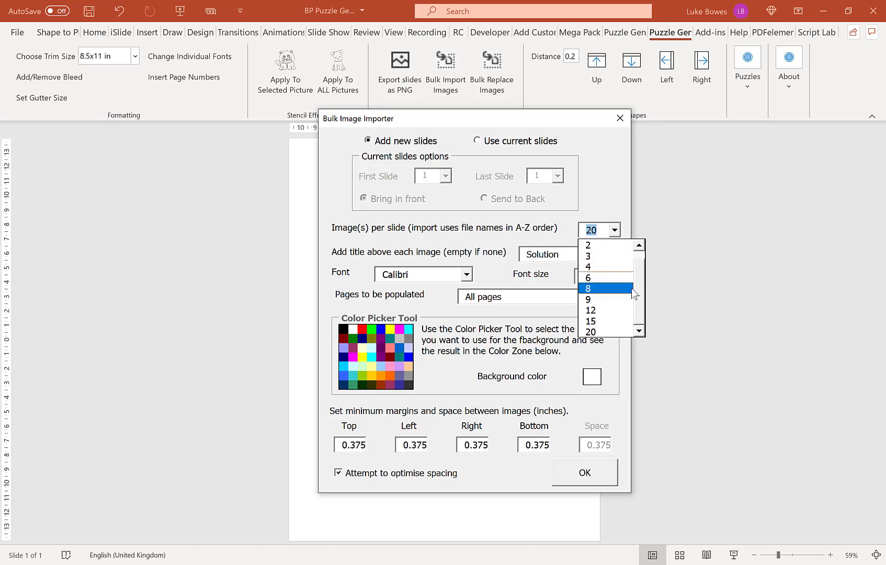
{"action": "key", "text": "Escape"}
{"action": "type", "text": "8"}
{"action": "key", "text": "Tab"}
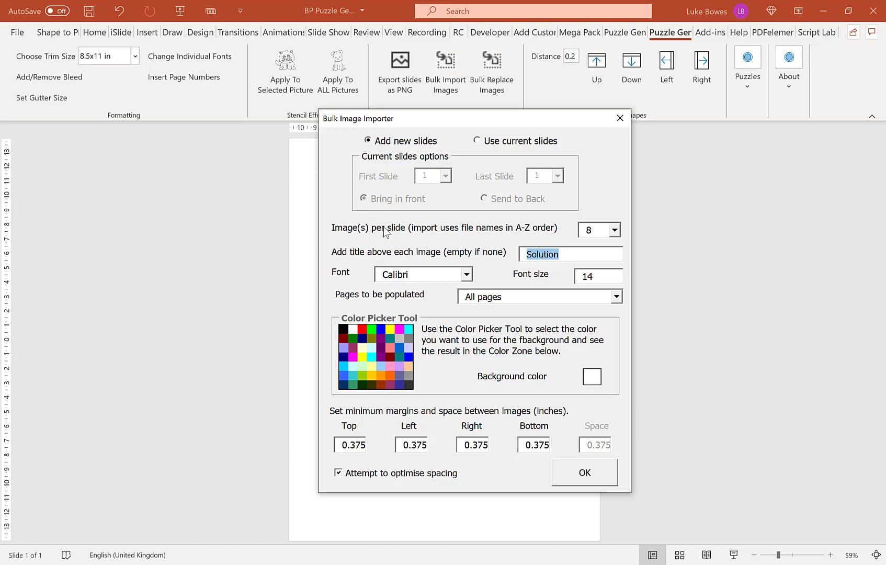
{"action": "type", "text": "Puzzle"}
{"action": "left_click", "coordinate": [600, 474]}
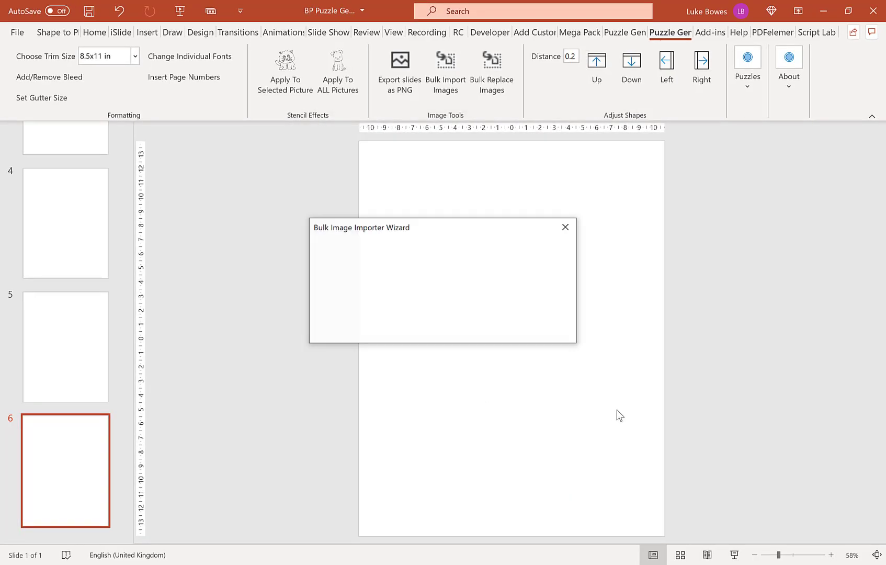
Check Puzzles 1–40 on slides 2–6, then insert a new blank slide 7 after slide 6
{"action": "left_click", "coordinate": [560, 344]}
{"action": "scroll", "coordinate": [76, 232], "scroll_direction": "up", "scroll_amount": 5}
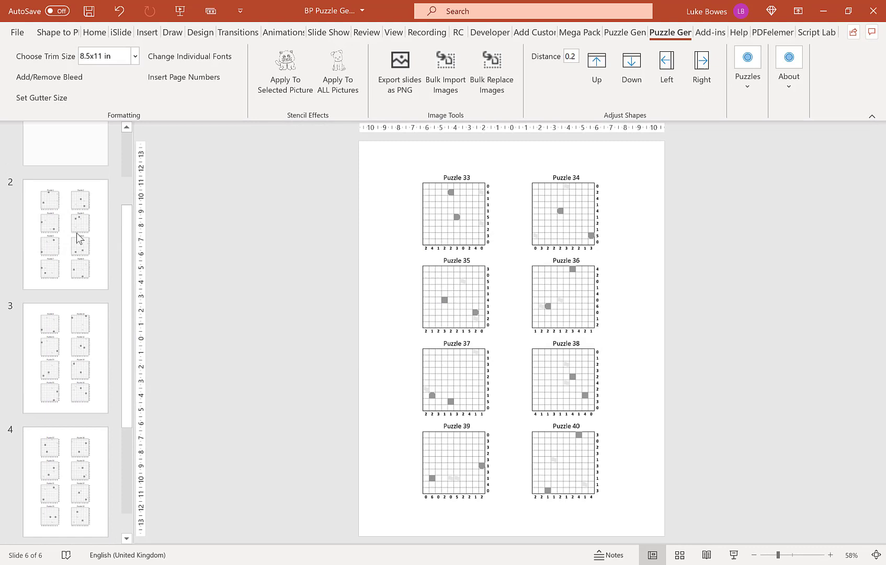
{"action": "left_click", "coordinate": [78, 233]}
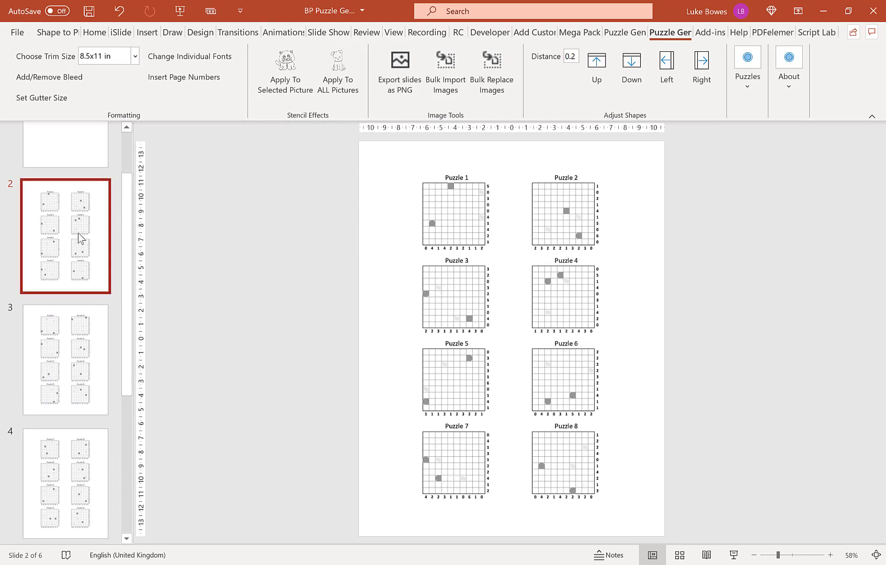
{"action": "left_click", "coordinate": [77, 328]}
{"action": "scroll", "coordinate": [89, 314], "scroll_direction": "down", "scroll_amount": 2}
{"action": "scroll", "coordinate": [88, 314], "scroll_direction": "down", "scroll_amount": 2}
{"action": "left_click", "coordinate": [84, 304]}
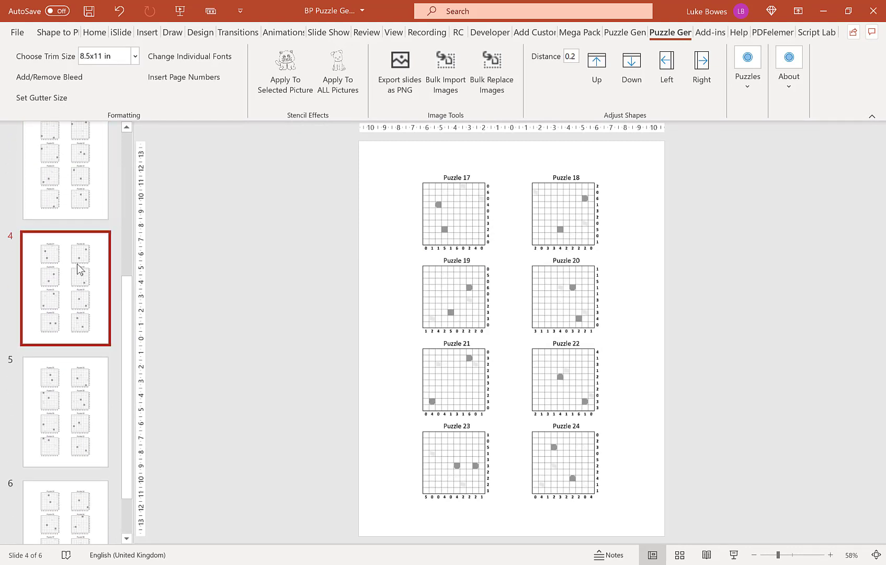
{"action": "scroll", "coordinate": [84, 303], "scroll_direction": "down", "scroll_amount": 1}
{"action": "left_click", "coordinate": [85, 320]}
{"action": "left_click", "coordinate": [63, 444]}
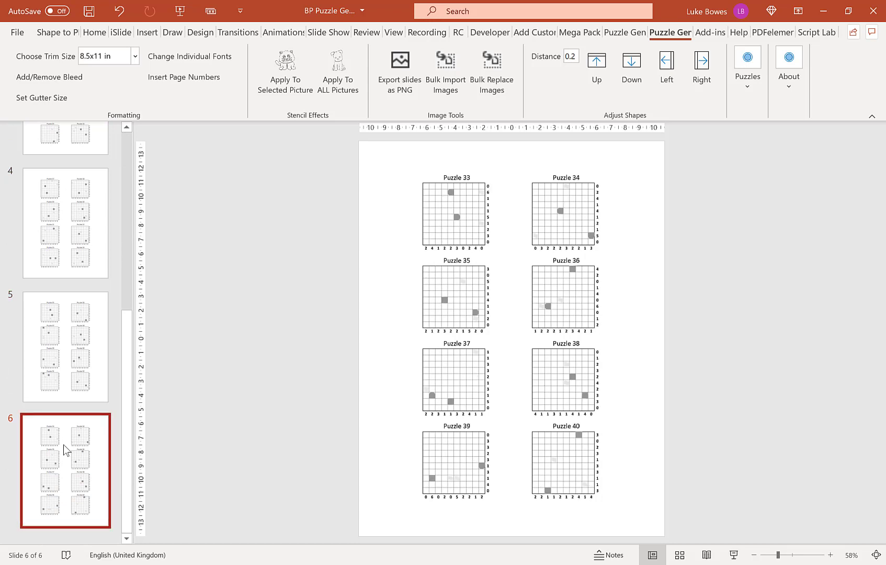
{"action": "right_click", "coordinate": [62, 444]}
{"action": "left_click", "coordinate": [123, 260]}
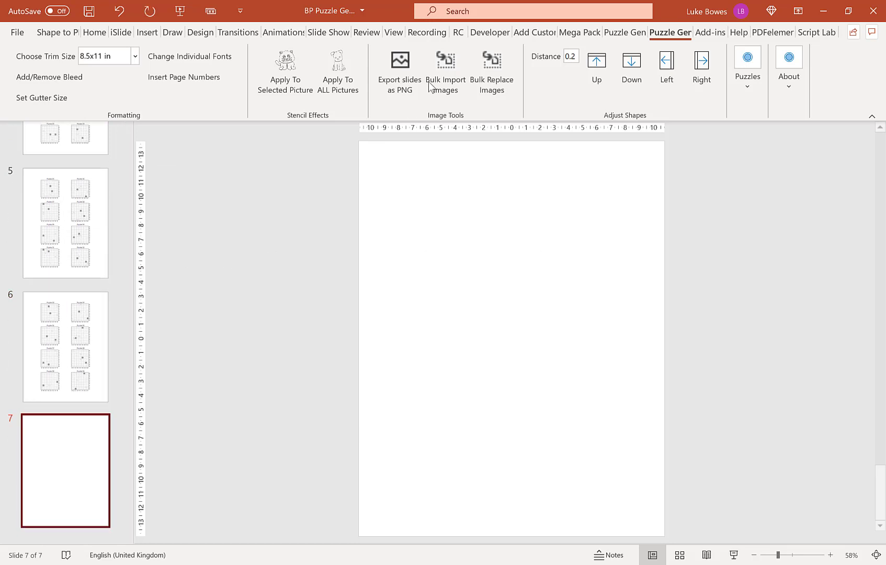
Bulk-import the solutions folder at 20 images per slide, titled 'Solution', creating slides 8 and 9
{"action": "left_click", "coordinate": [445, 92]}
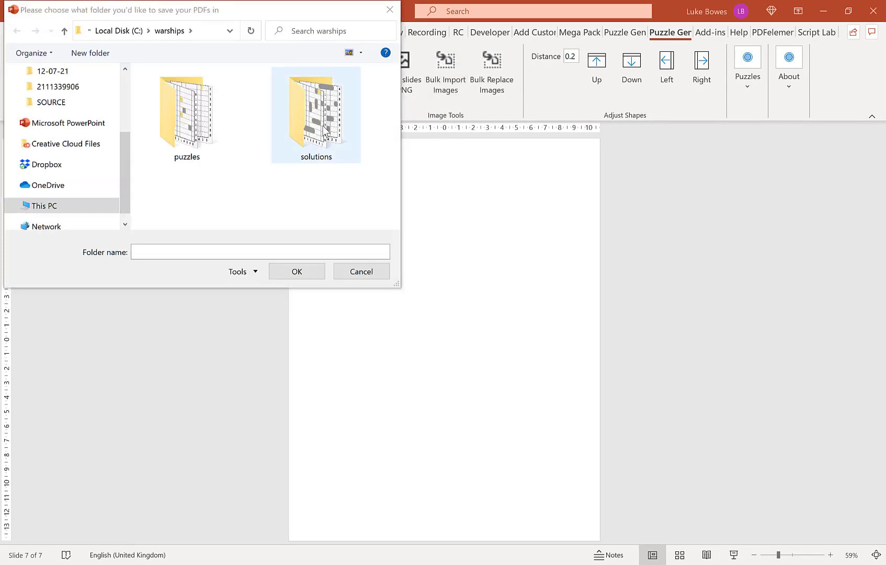
{"action": "double_click", "coordinate": [325, 131]}
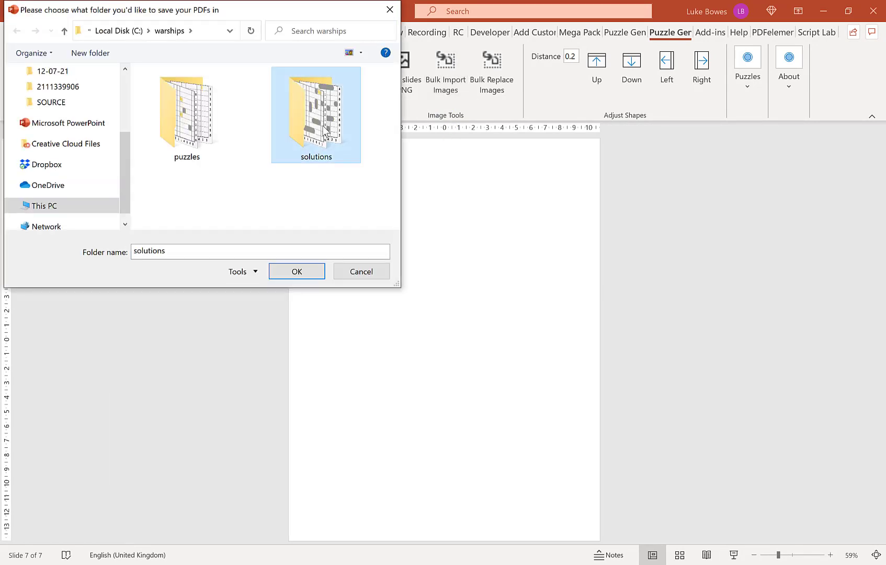
{"action": "left_click", "coordinate": [301, 272]}
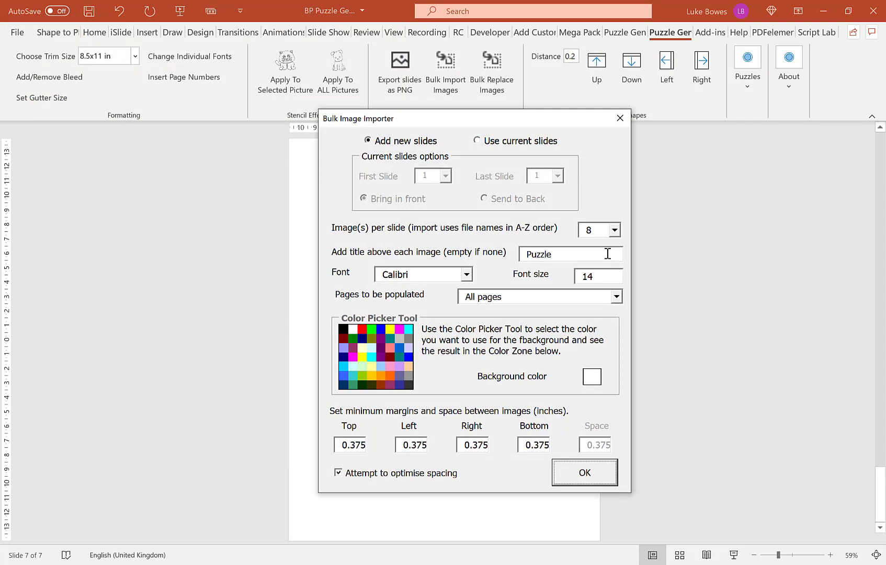
{"action": "left_click", "coordinate": [614, 231]}
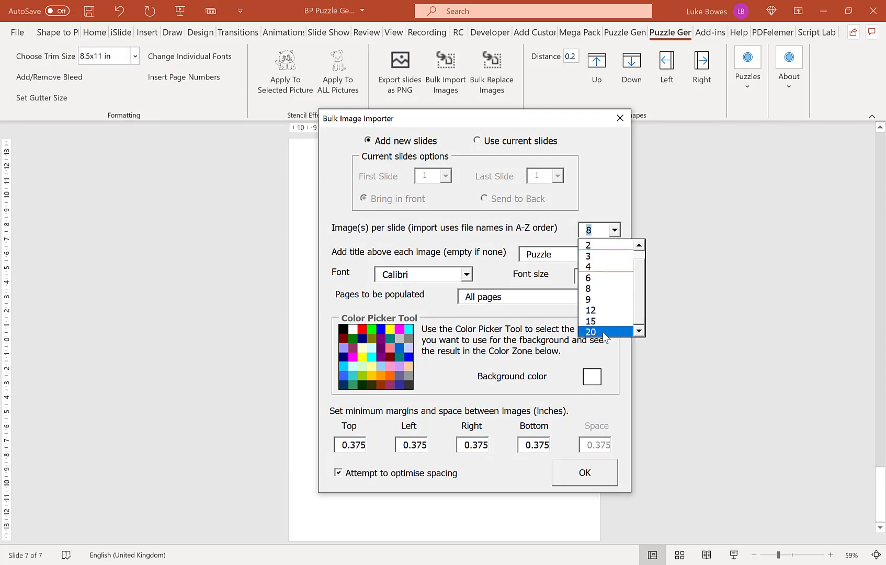
{"action": "left_click", "coordinate": [602, 331]}
{"action": "left_click_drag", "start_coordinate": [573, 260], "coordinate": [442, 250]}
{"action": "type", "text": "Sol"}
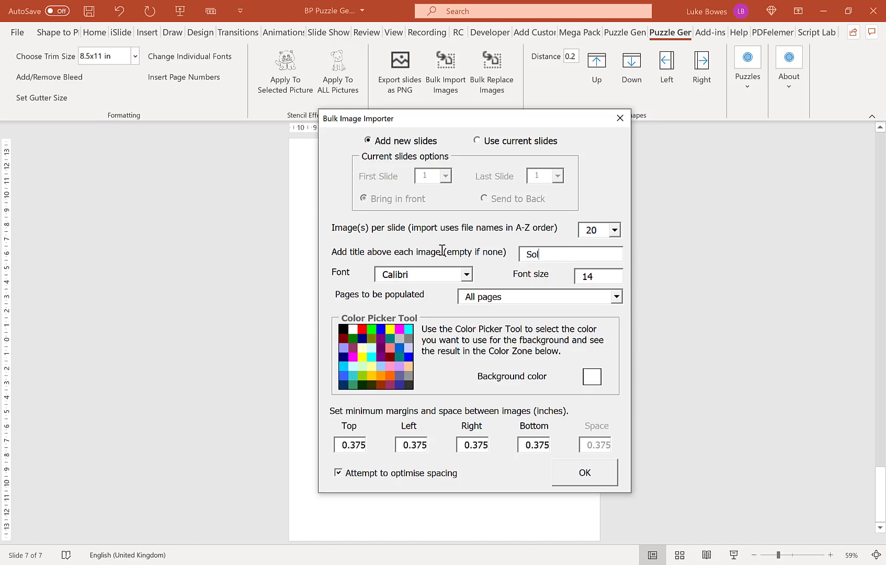
{"action": "type", "text": "ution"}
{"action": "left_click", "coordinate": [586, 473]}
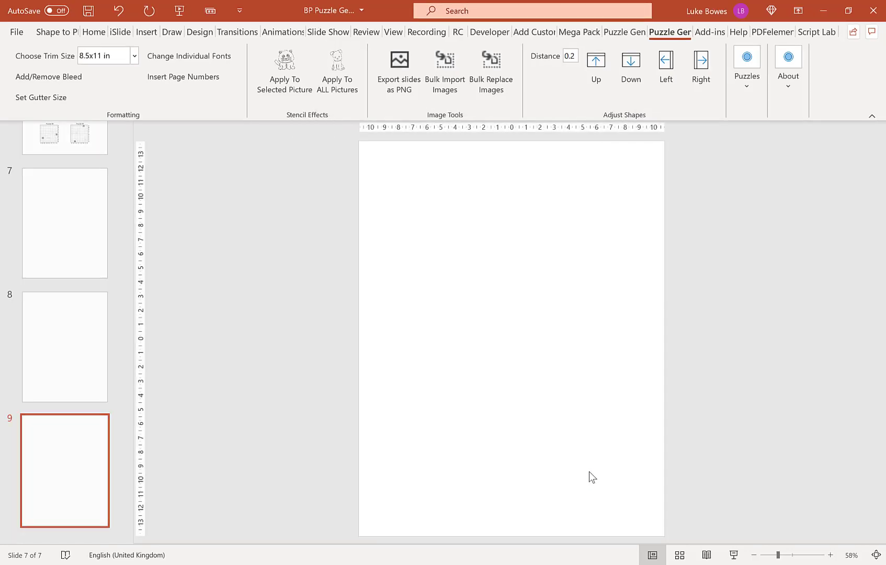
Dismiss the import-completed message and display slide 8 holding Solutions 1–20
{"action": "left_click", "coordinate": [573, 345]}
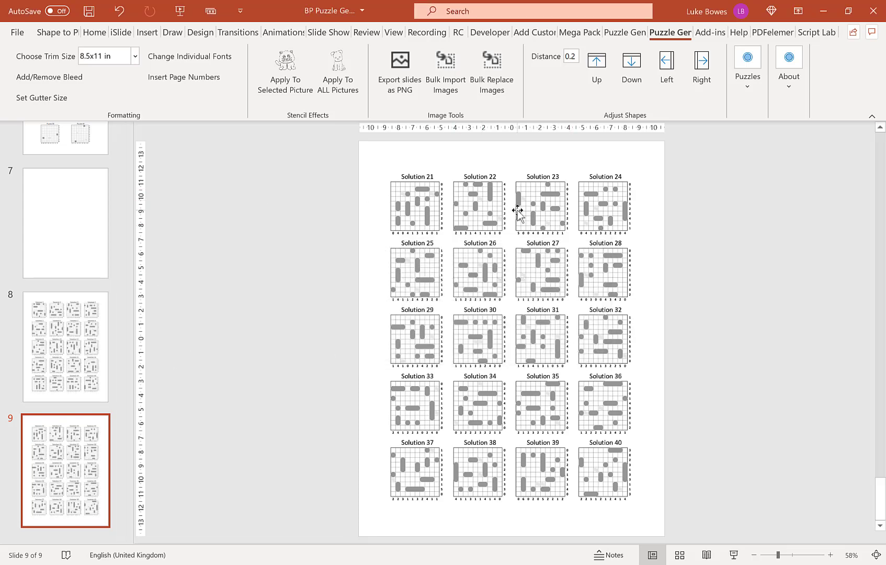
{"action": "left_click", "coordinate": [62, 347]}
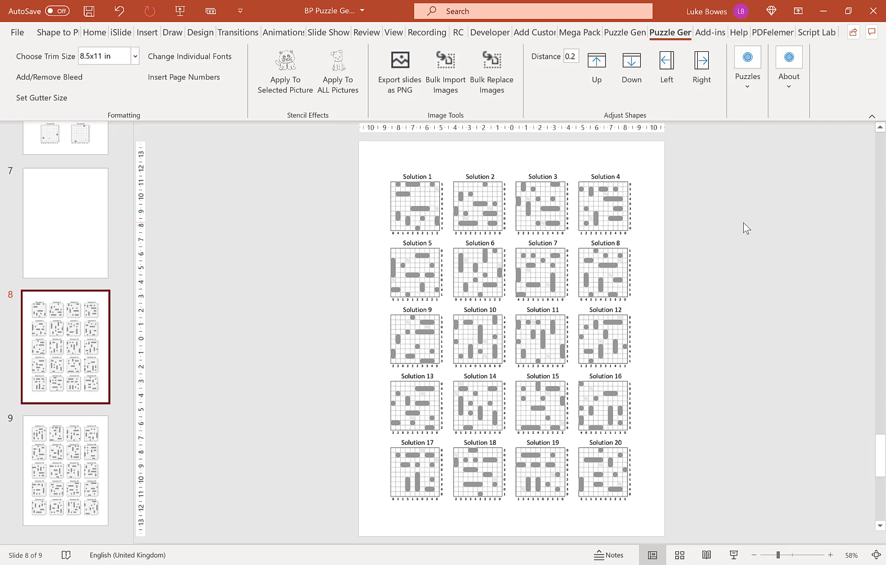
{"action": "left_click", "coordinate": [731, 247]}
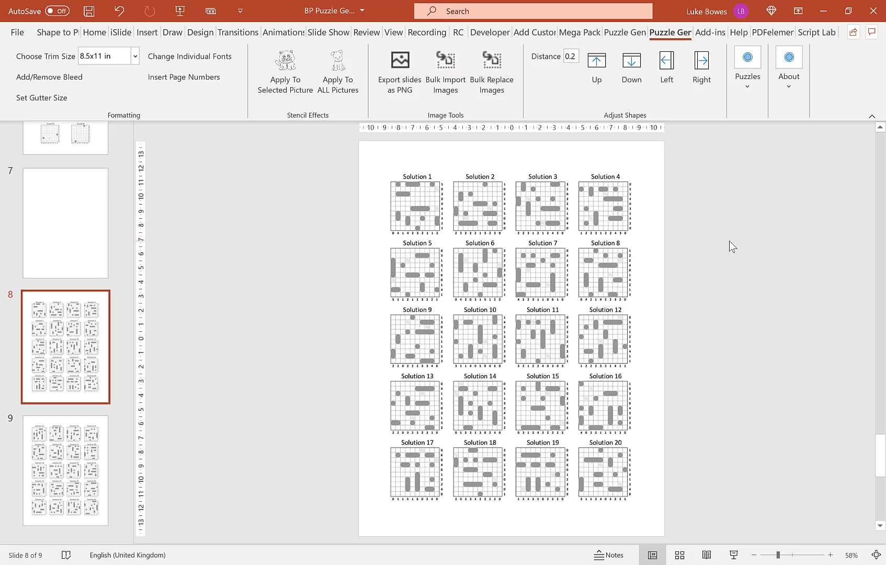